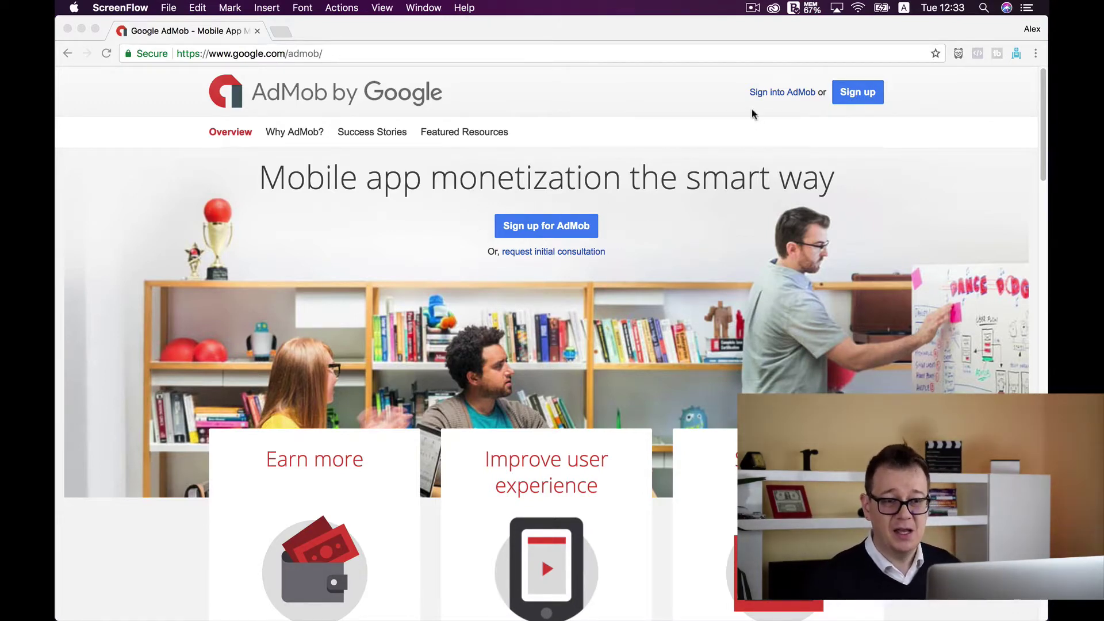
Bring up the Chrome window and sign into AdMob to load the Home dashboard.
{"action": "left_click", "coordinate": [722, 102]}
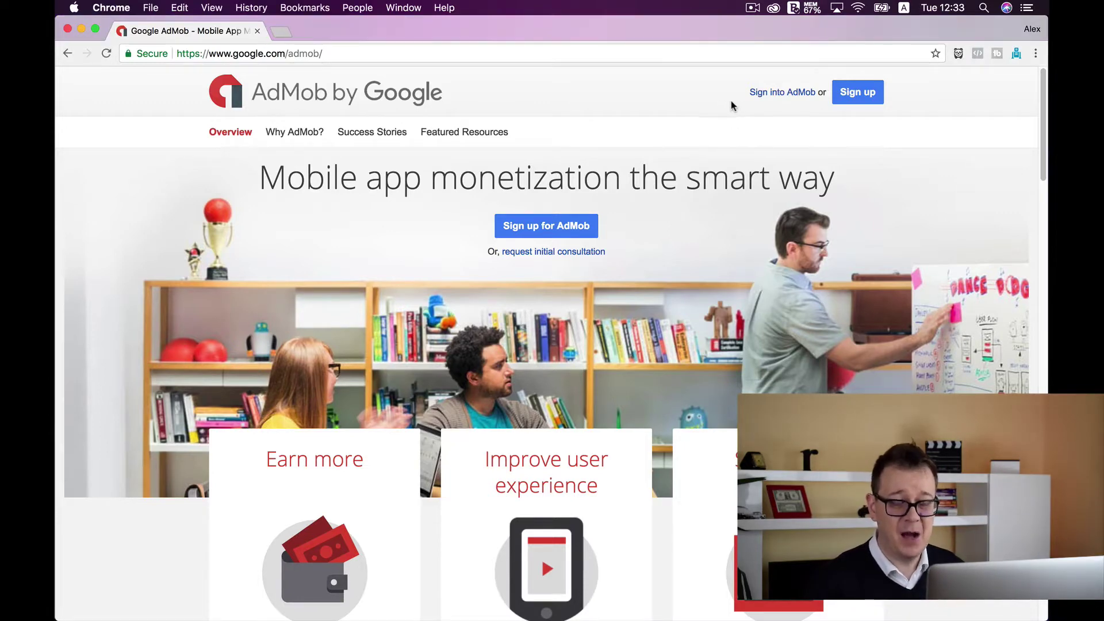
{"action": "left_click", "coordinate": [780, 93]}
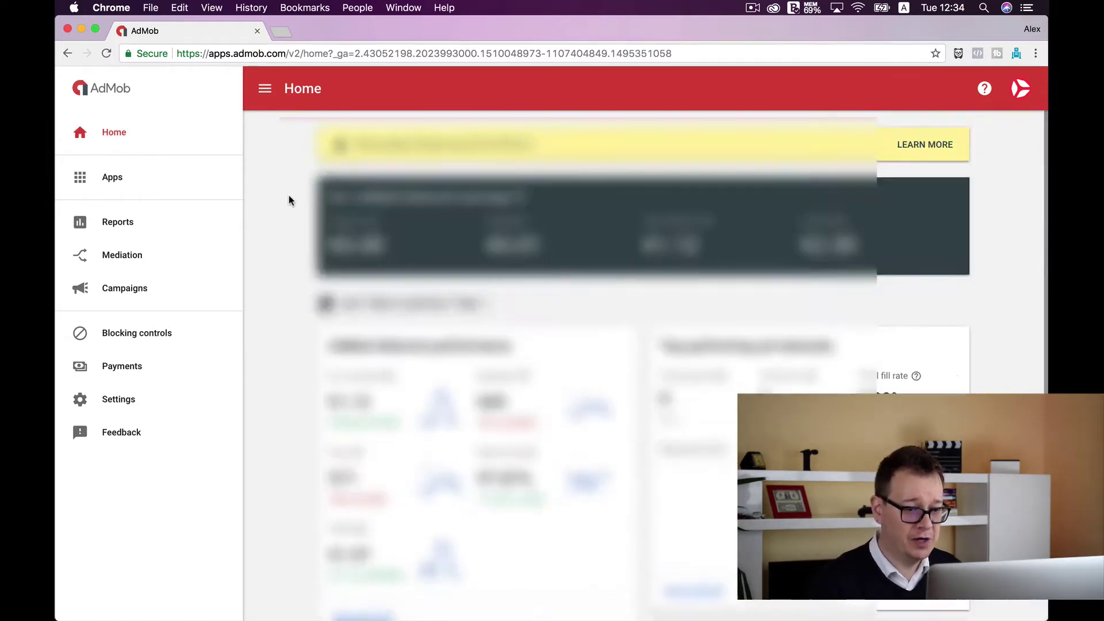
Open the Apps list, then view the Network report, mediation groups, campaigns and blocking controls.
{"action": "left_click", "coordinate": [111, 184]}
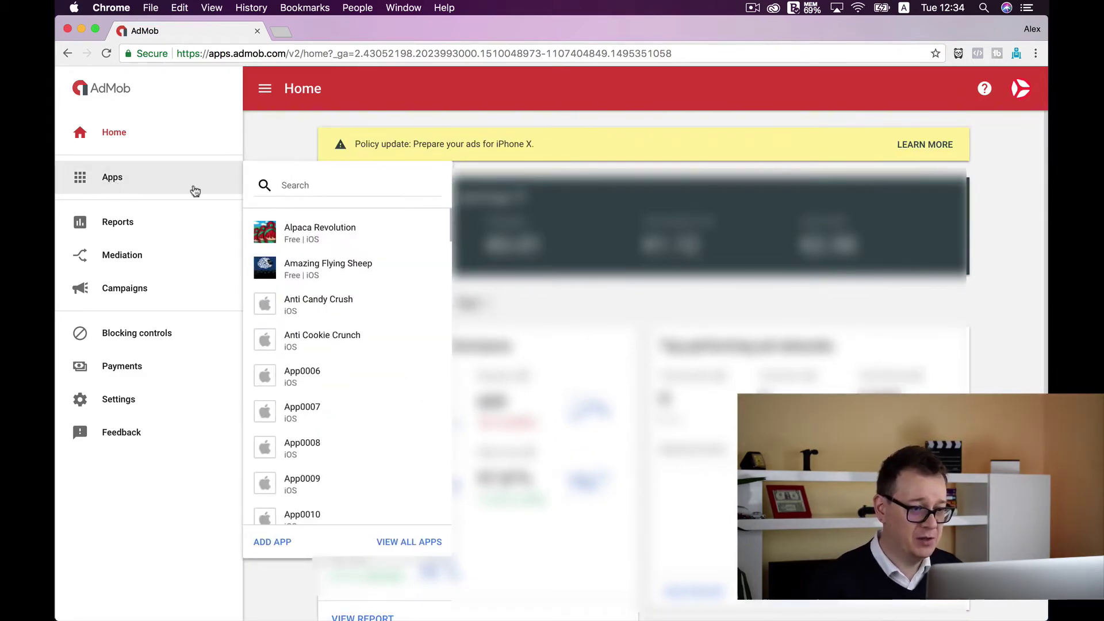
{"action": "scroll", "coordinate": [341, 256], "scroll_direction": "down", "scroll_amount": 2}
{"action": "scroll", "coordinate": [341, 256], "scroll_direction": "down", "scroll_amount": 3}
{"action": "scroll", "coordinate": [340, 257], "scroll_direction": "down", "scroll_amount": 2}
{"action": "scroll", "coordinate": [341, 256], "scroll_direction": "down", "scroll_amount": 4}
{"action": "scroll", "coordinate": [339, 254], "scroll_direction": "up", "scroll_amount": 10}
{"action": "left_click", "coordinate": [154, 226]}
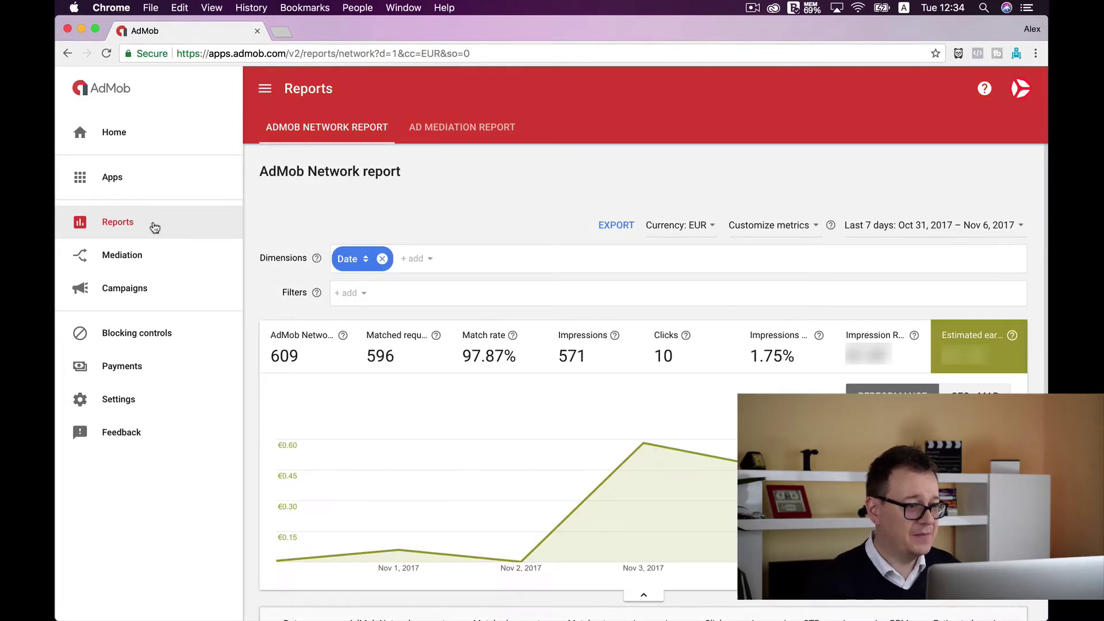
{"action": "left_click", "coordinate": [122, 256]}
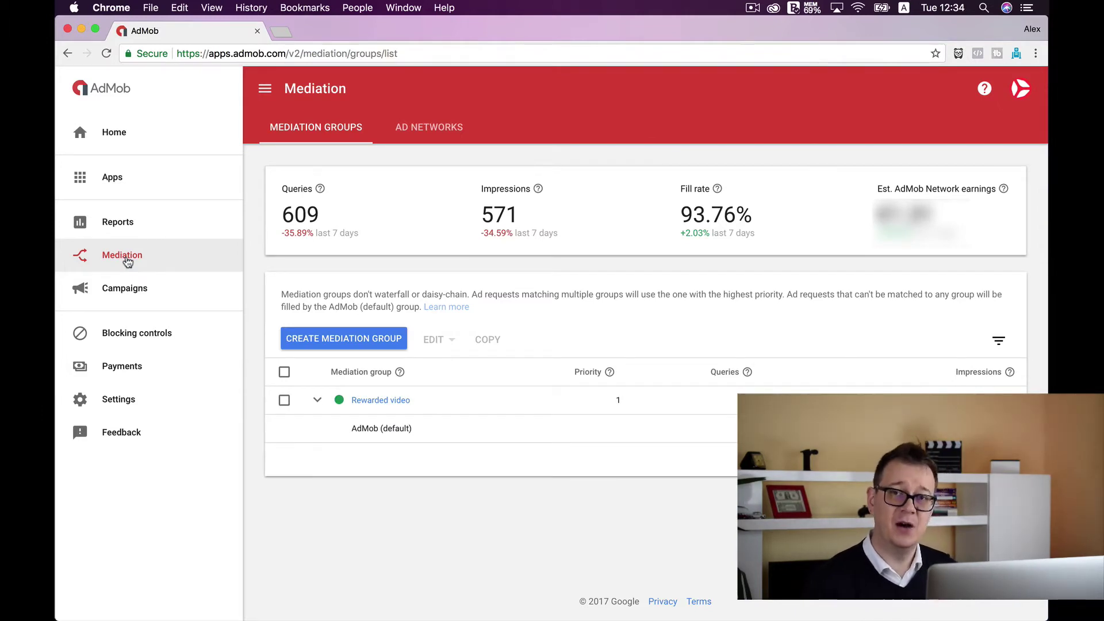
{"action": "left_click", "coordinate": [135, 296]}
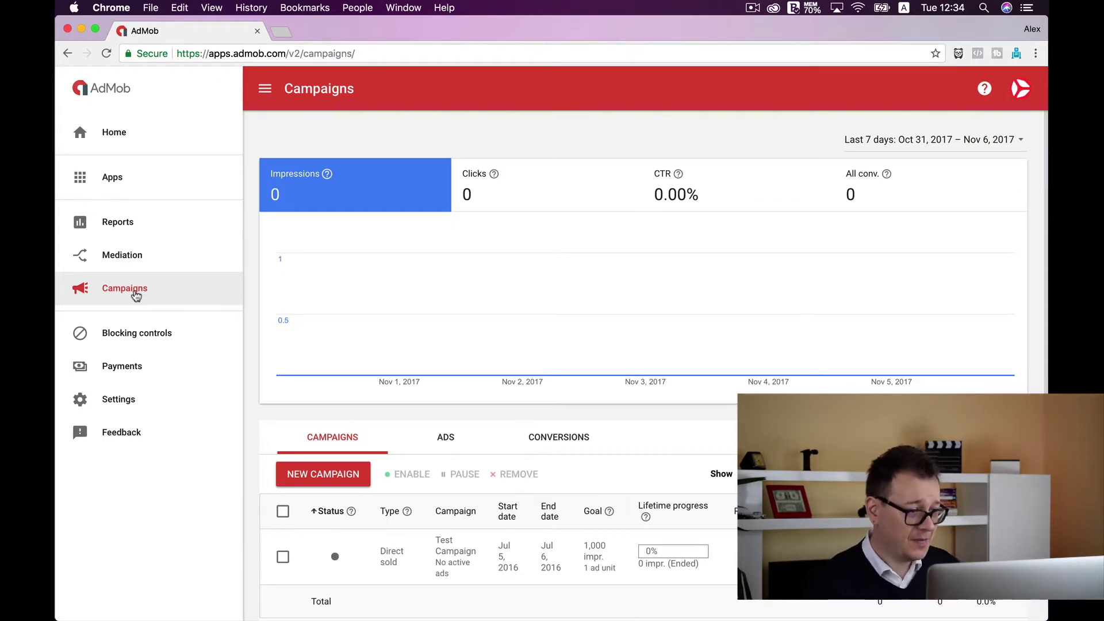
{"action": "left_click", "coordinate": [135, 343]}
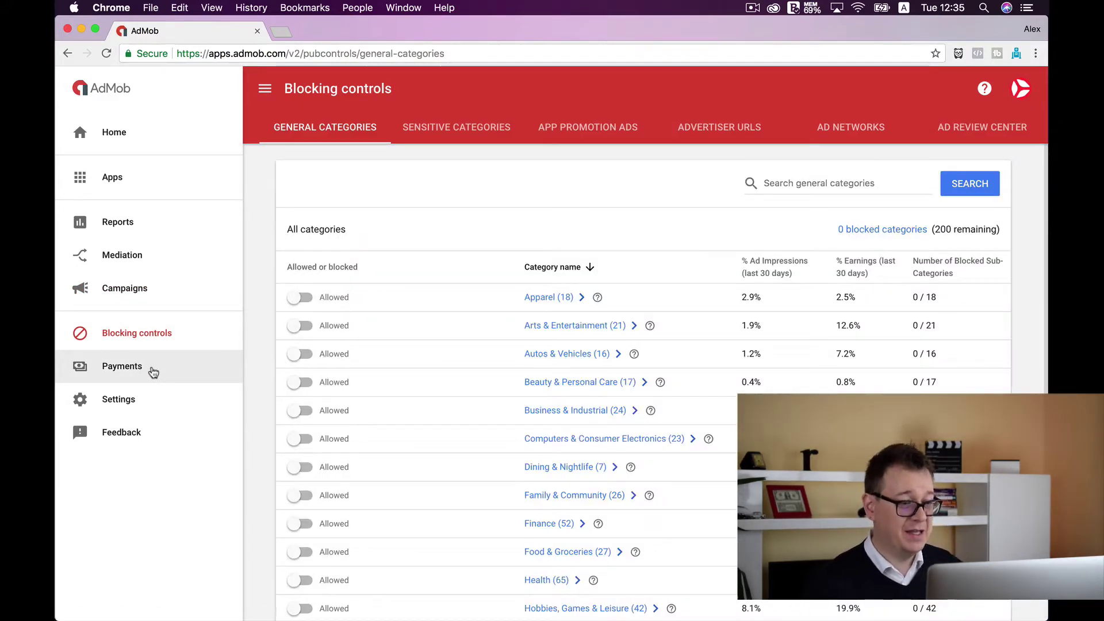
Look over the Payments overview, then go back to the Home dashboard.
{"action": "left_click", "coordinate": [160, 372]}
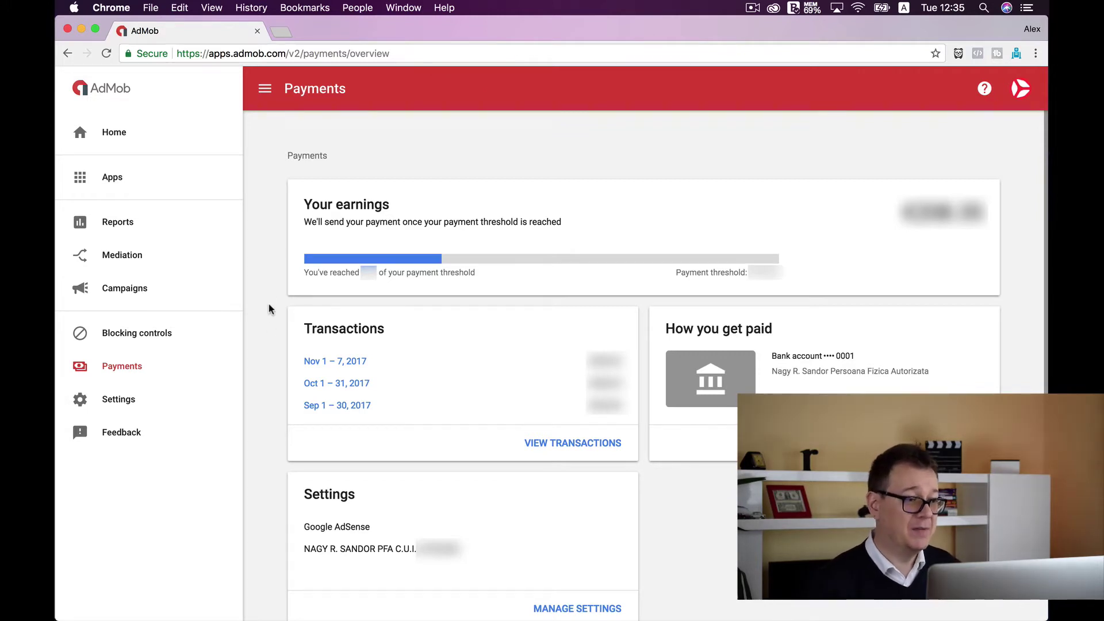
{"action": "left_click", "coordinate": [112, 140]}
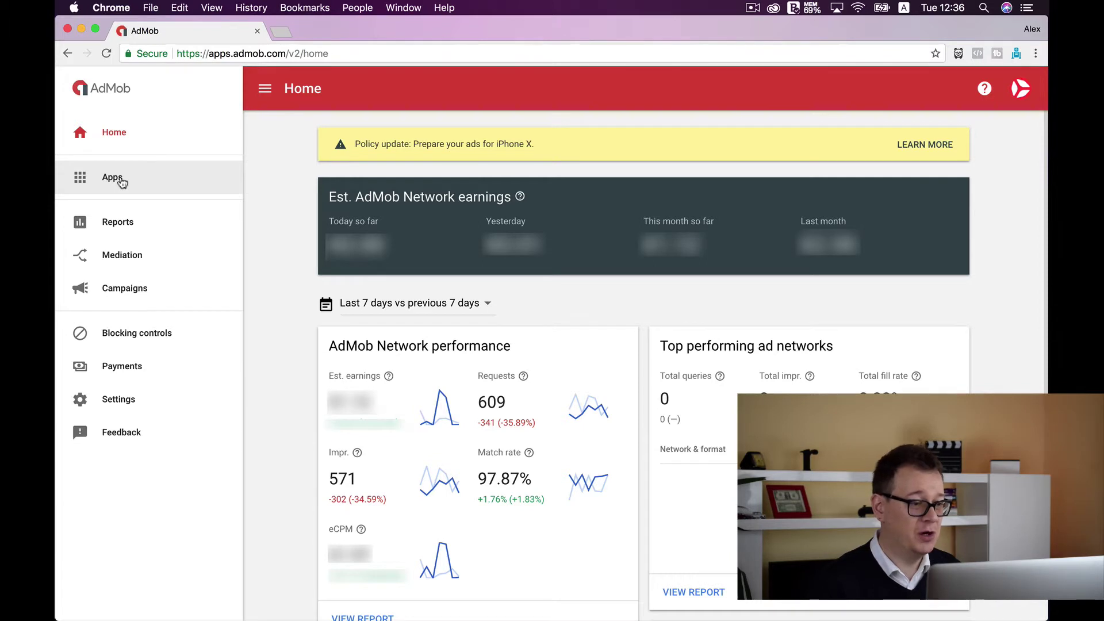
Add an unpublished iOS app named 'YouTube AdMob' from the Apps section.
{"action": "left_click", "coordinate": [121, 182]}
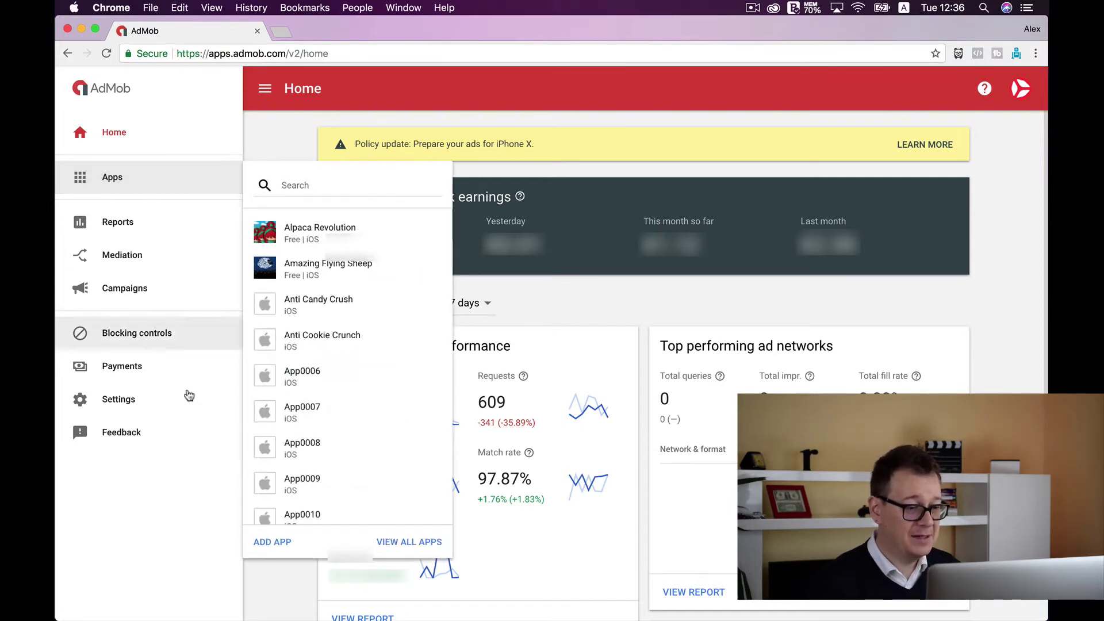
{"action": "left_click", "coordinate": [272, 542]}
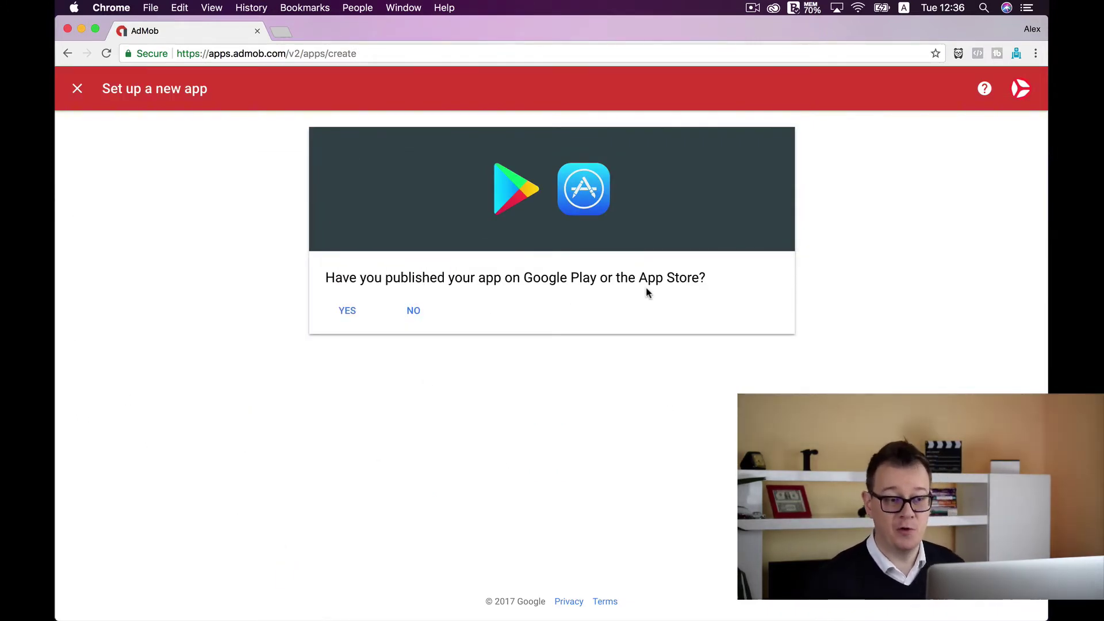
{"action": "left_click", "coordinate": [413, 312]}
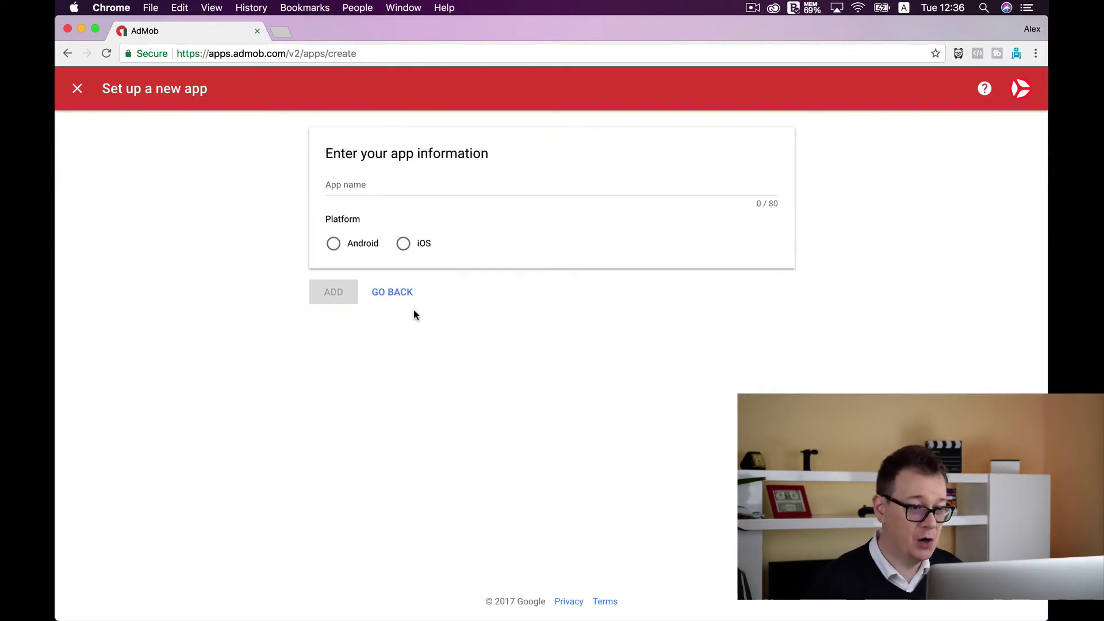
{"action": "left_click", "coordinate": [372, 185]}
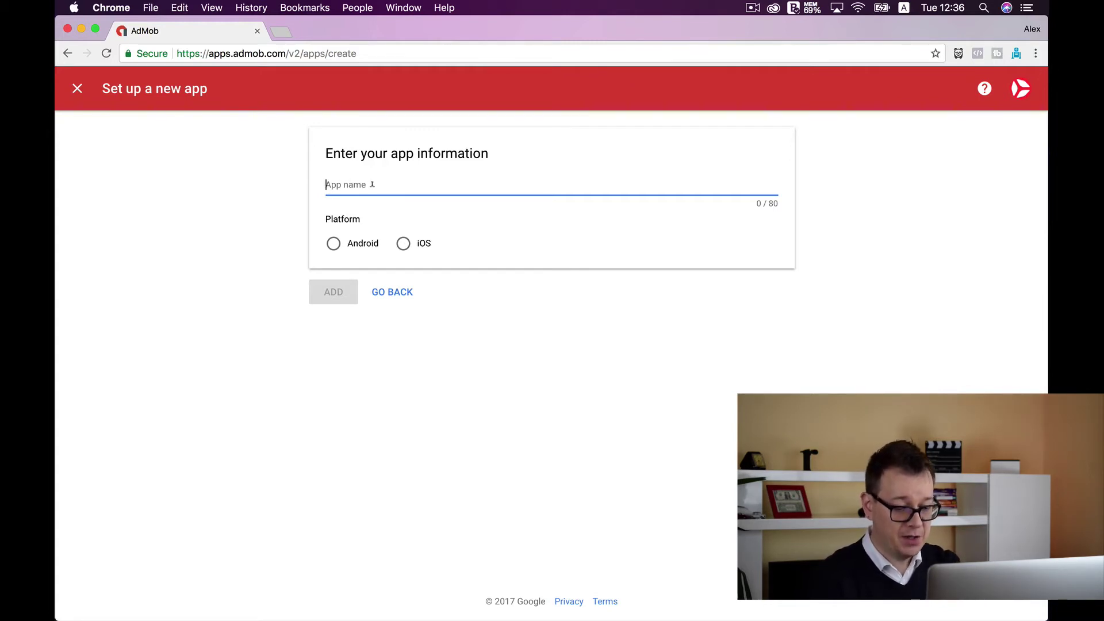
{"action": "type", "text": "YouTube AdMob"}
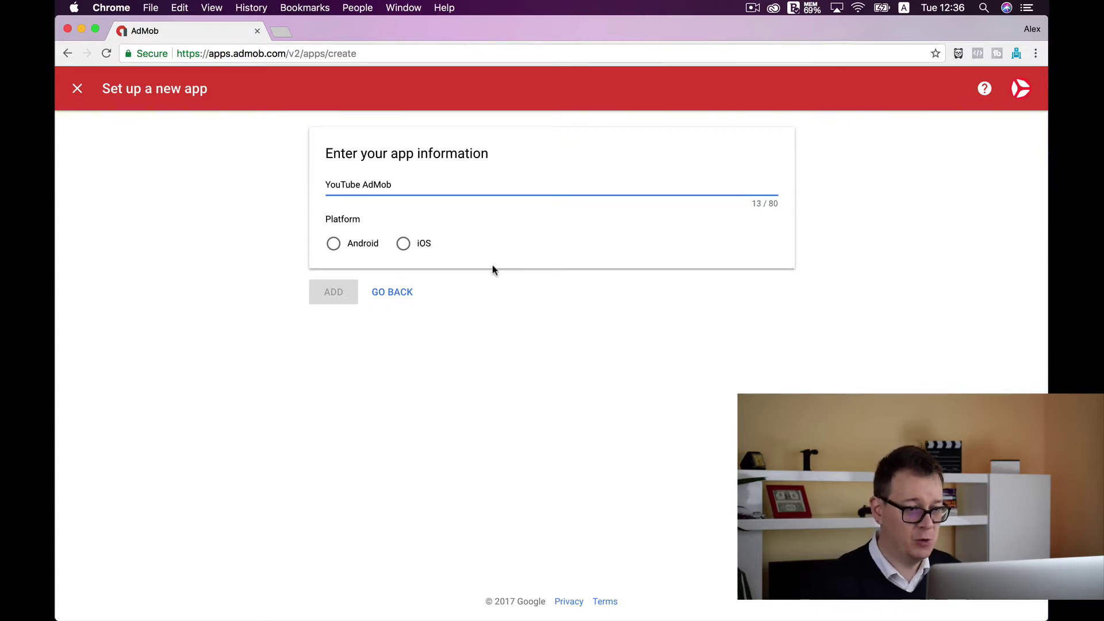
{"action": "left_click", "coordinate": [403, 244]}
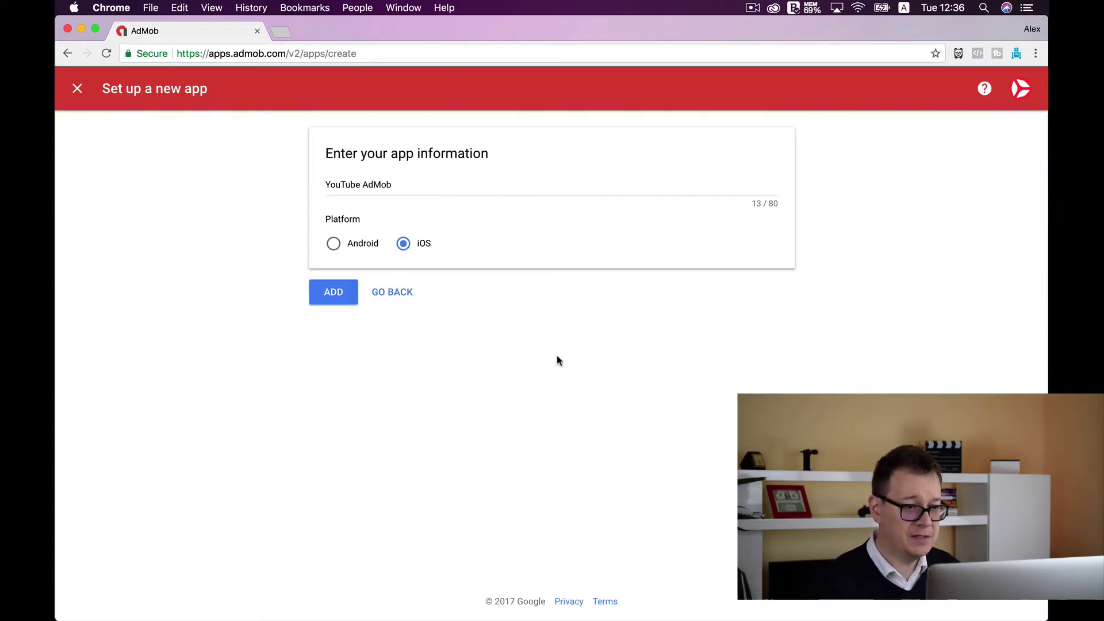
{"action": "left_click", "coordinate": [334, 294]}
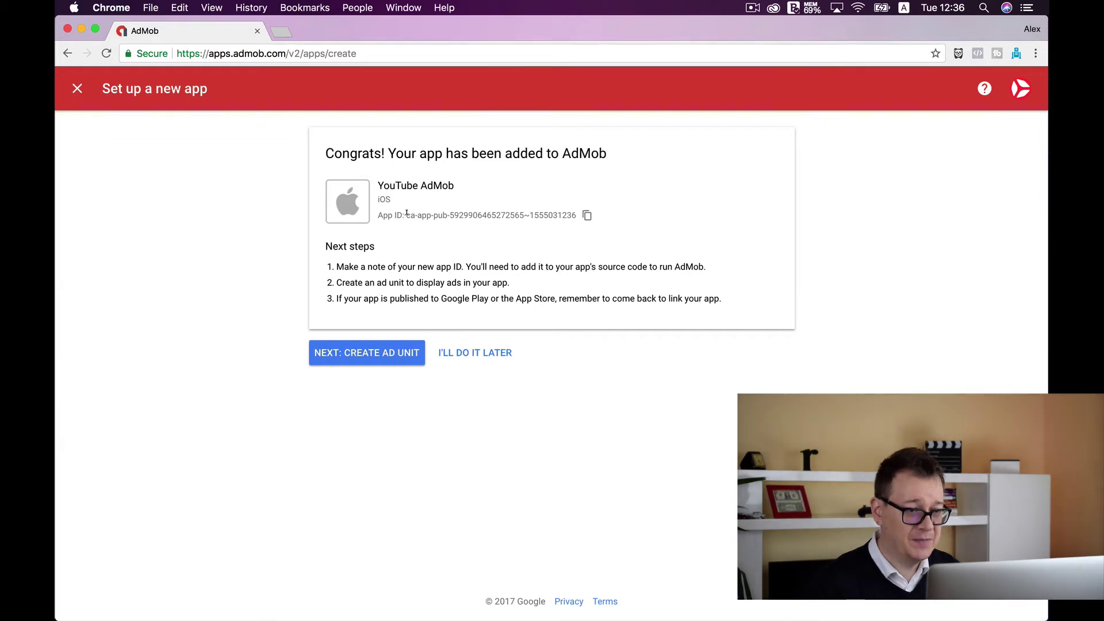
Select the YouTube AdMob app ID, then proceed to ad unit creation.
{"action": "left_click_drag", "start_coordinate": [406, 215], "coordinate": [572, 214]}
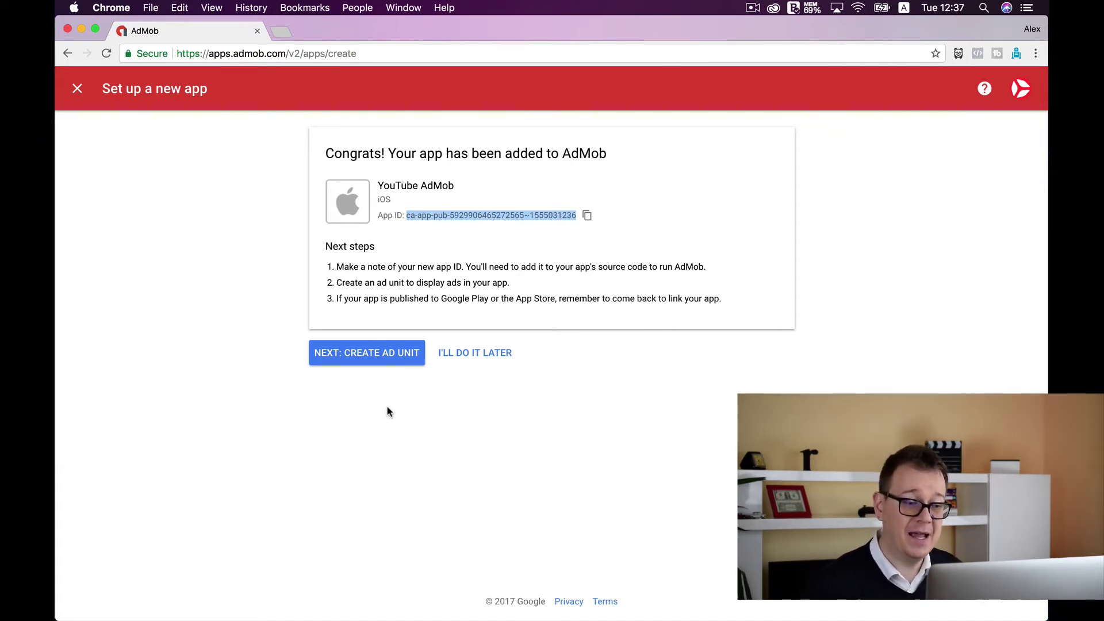
{"action": "left_click", "coordinate": [363, 366]}
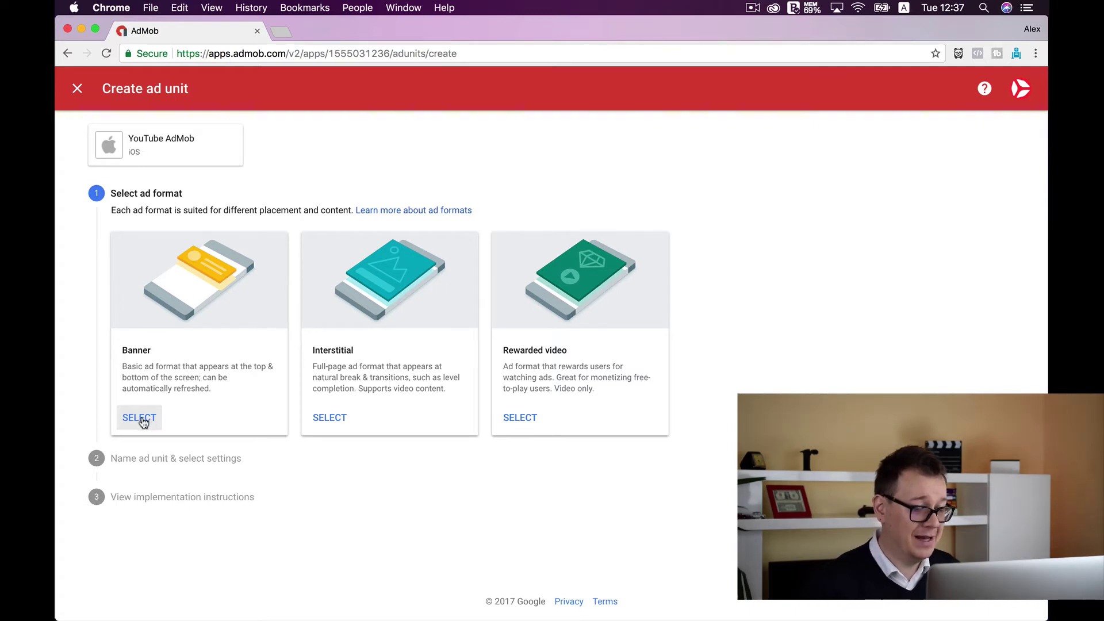
Save Banner unit 'Bottom Banner' with Google-optimized refresh after trying a 30-second custom rate.
{"action": "left_click", "coordinate": [141, 418]}
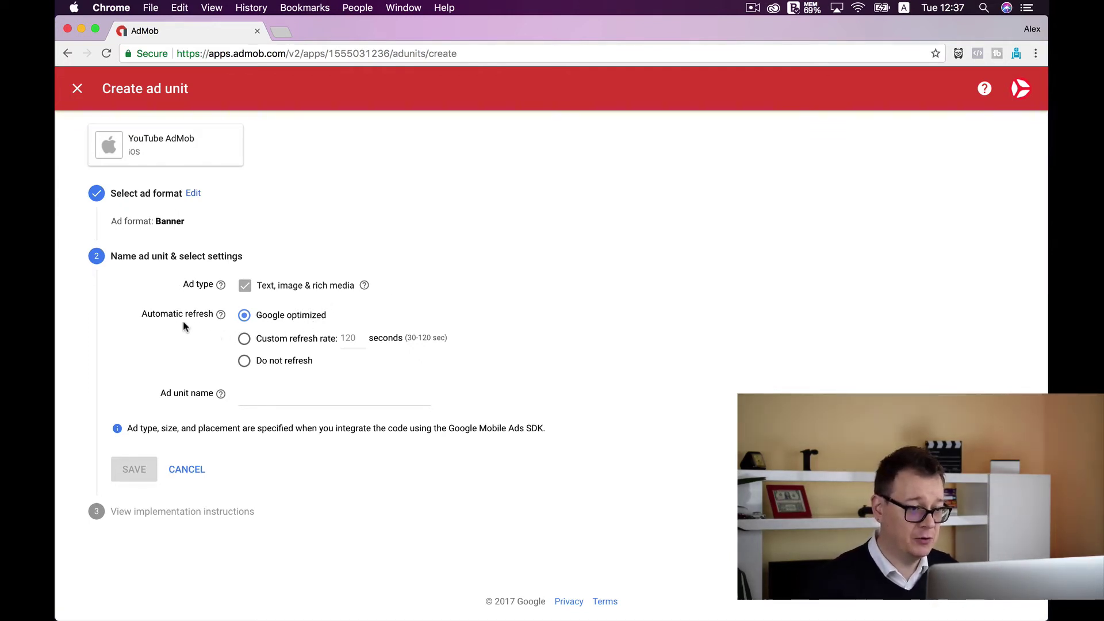
{"action": "left_click", "coordinate": [246, 340]}
{"action": "double_click", "coordinate": [348, 337]}
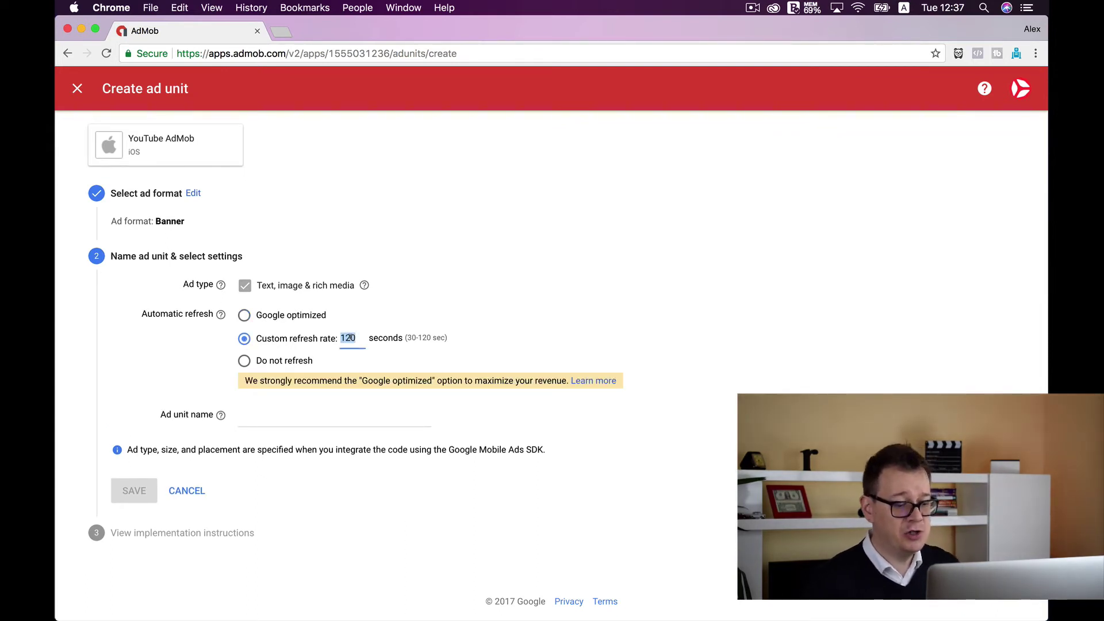
{"action": "type", "text": "30"}
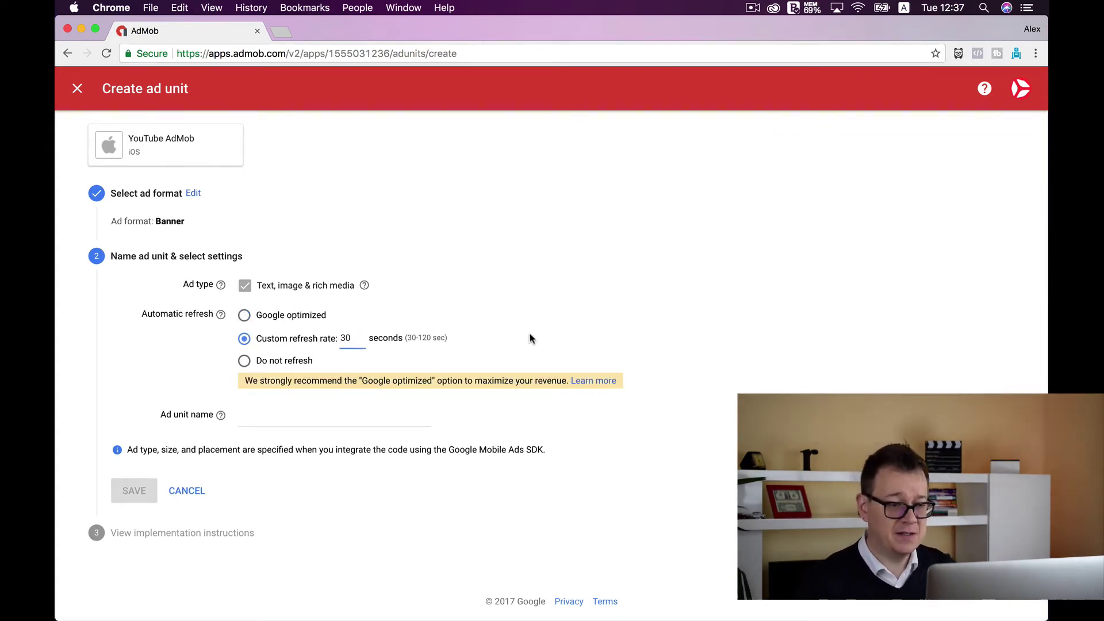
{"action": "left_click", "coordinate": [570, 340]}
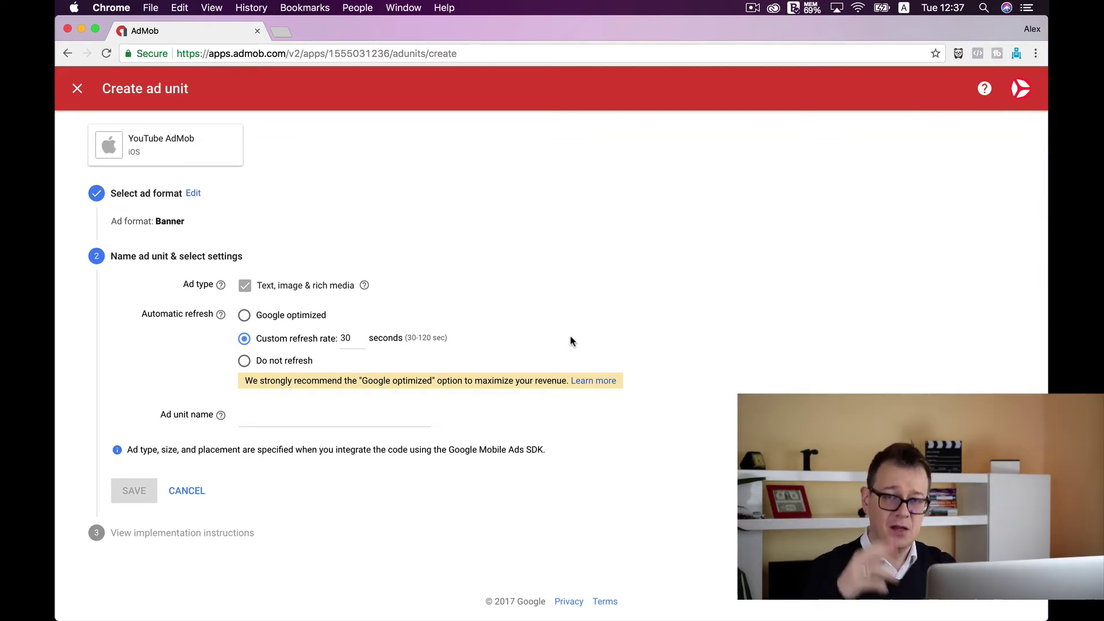
{"action": "left_click", "coordinate": [244, 315]}
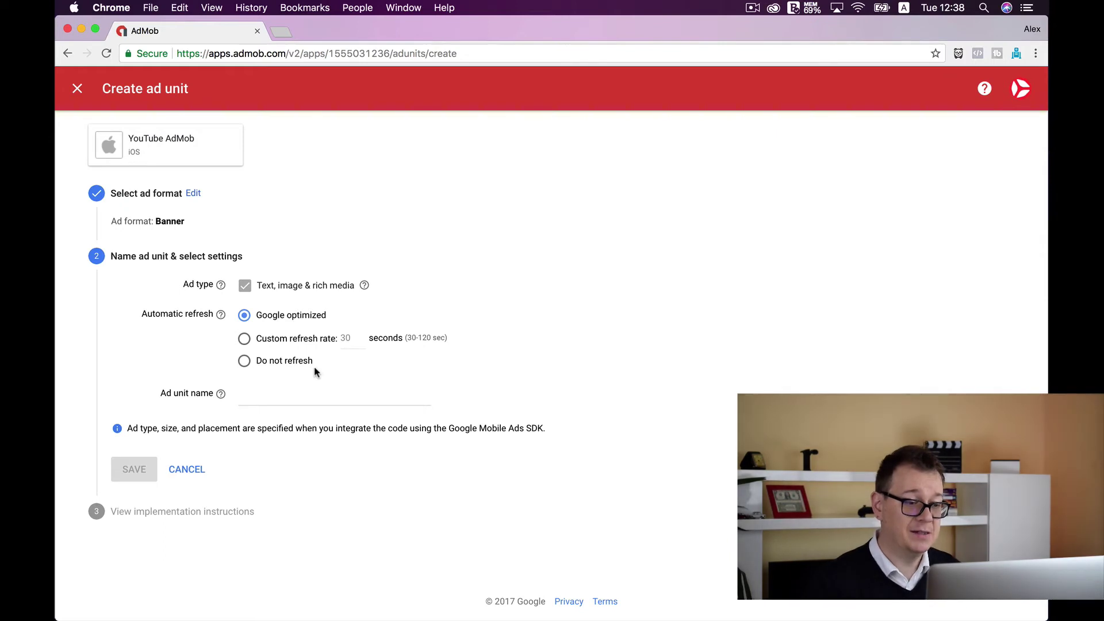
{"action": "left_click", "coordinate": [274, 393]}
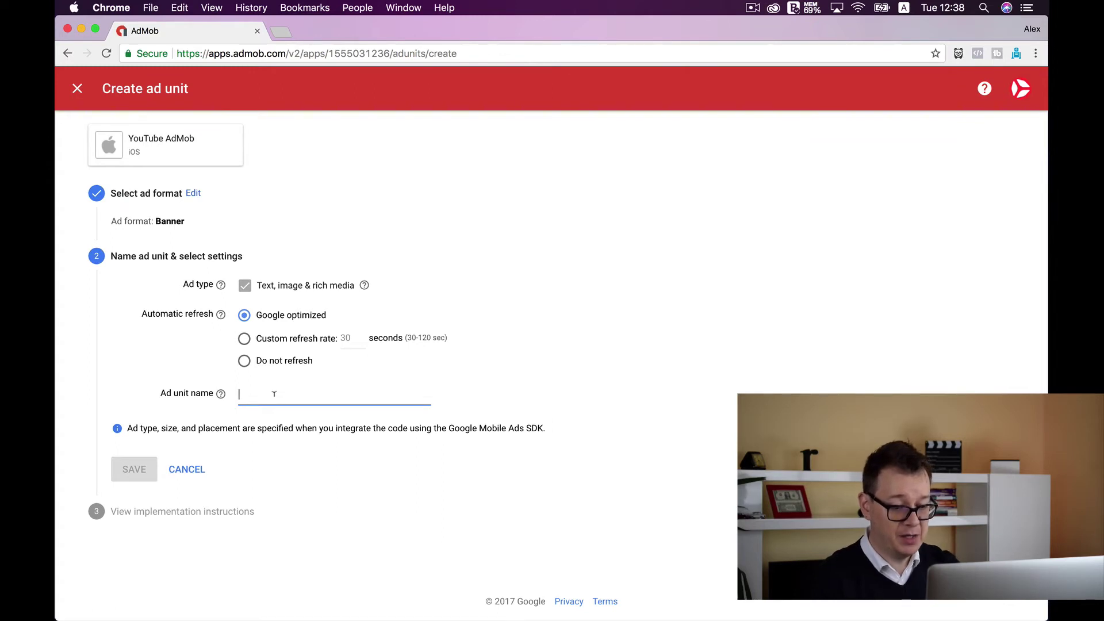
{"action": "type", "text": "Botto"}
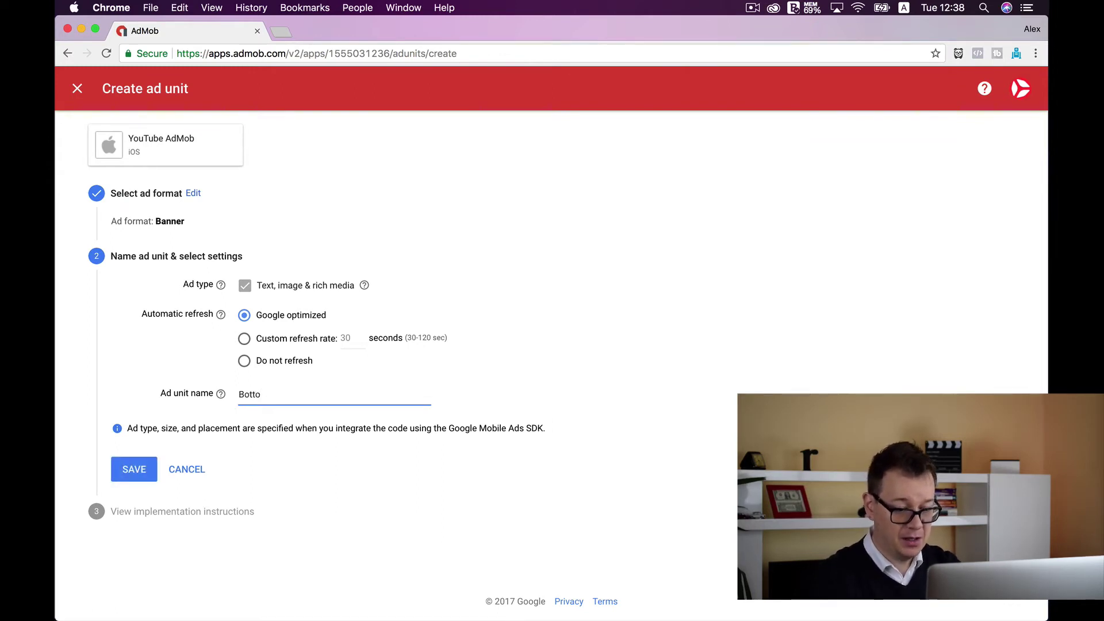
{"action": "type", "text": "m Banner"}
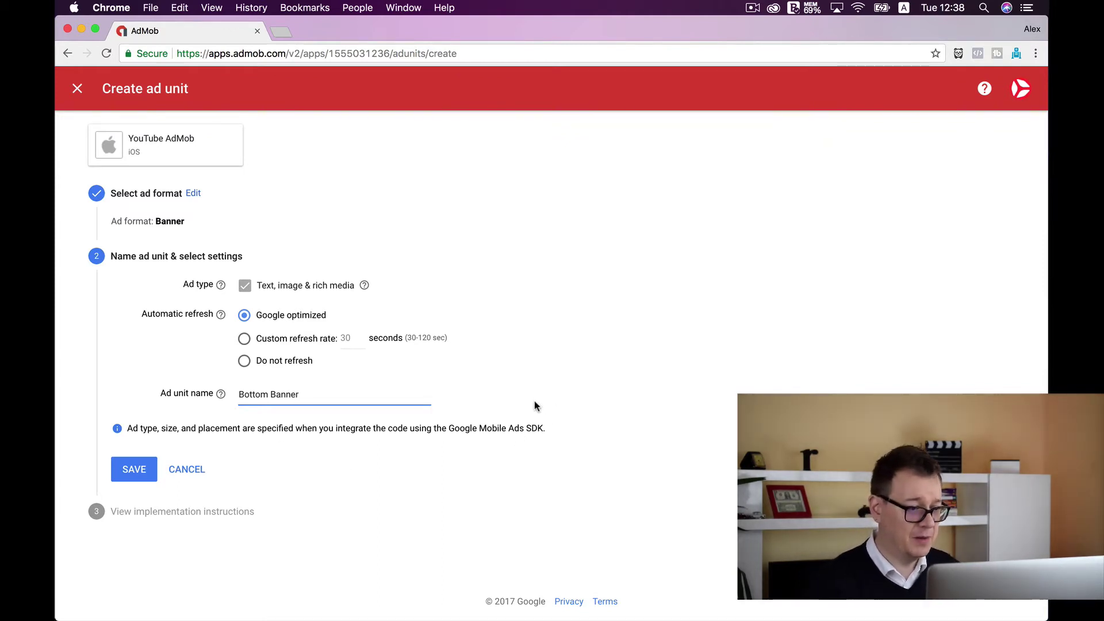
{"action": "left_click", "coordinate": [135, 478]}
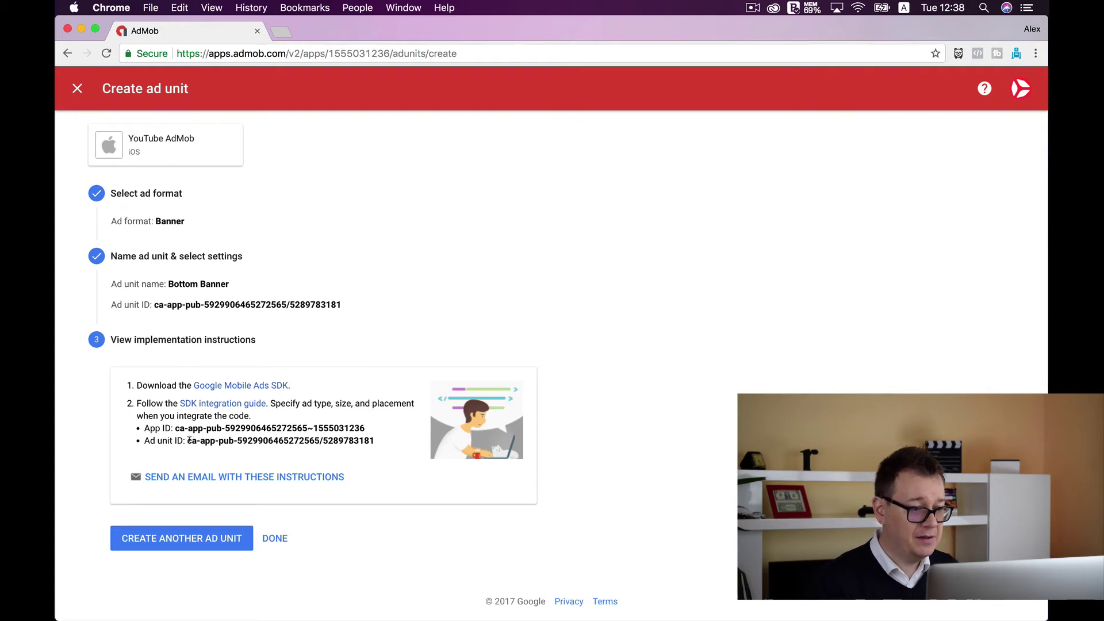
Copy the banner's ad unit ID, then create an Interstitial unit named 'Interstitial'.
{"action": "left_click_drag", "start_coordinate": [189, 439], "coordinate": [377, 444]}
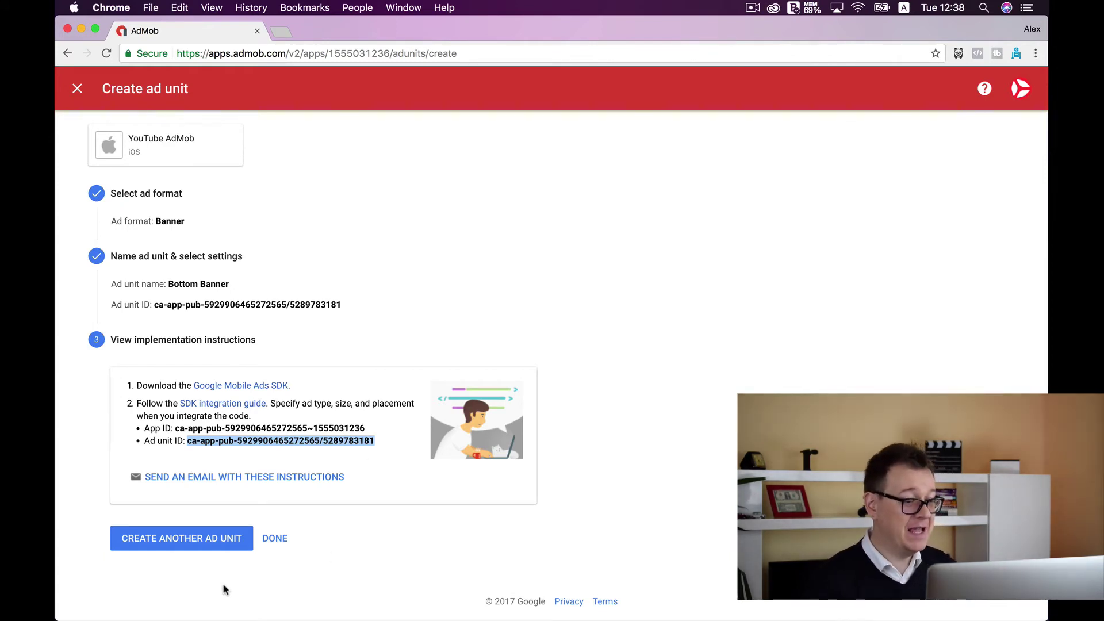
{"action": "left_click", "coordinate": [170, 542]}
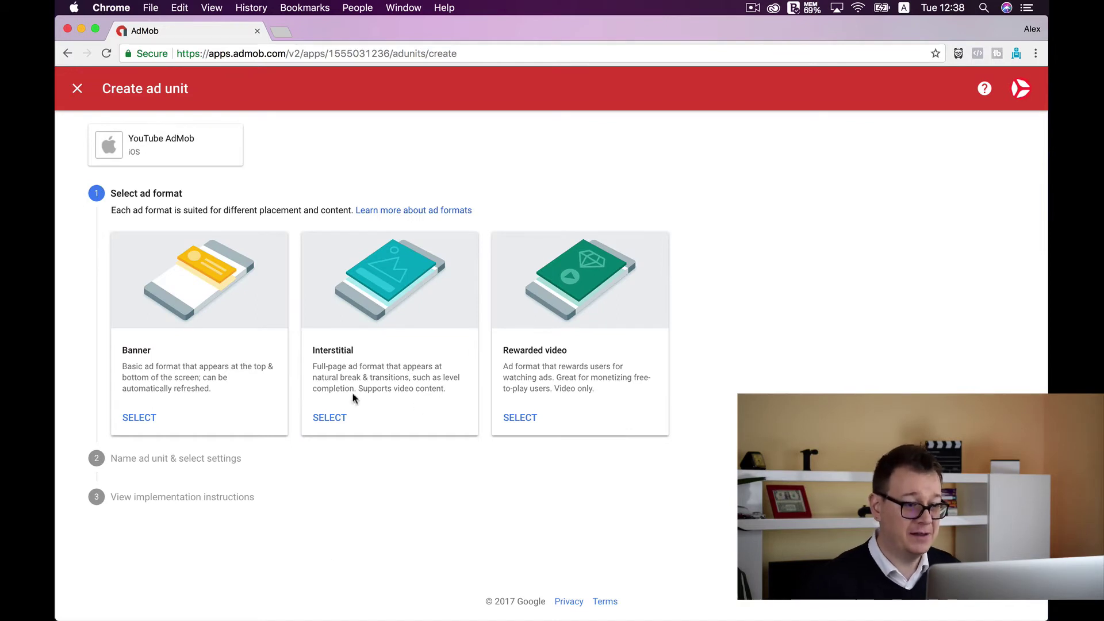
{"action": "left_click", "coordinate": [330, 417]}
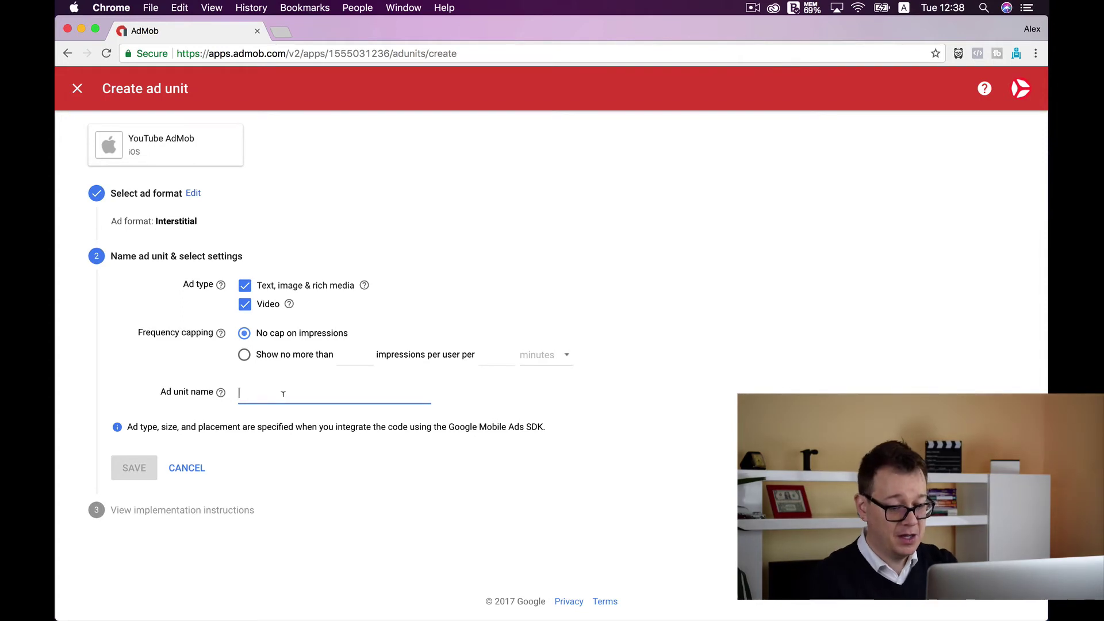
{"action": "type", "text": "Interstitial"}
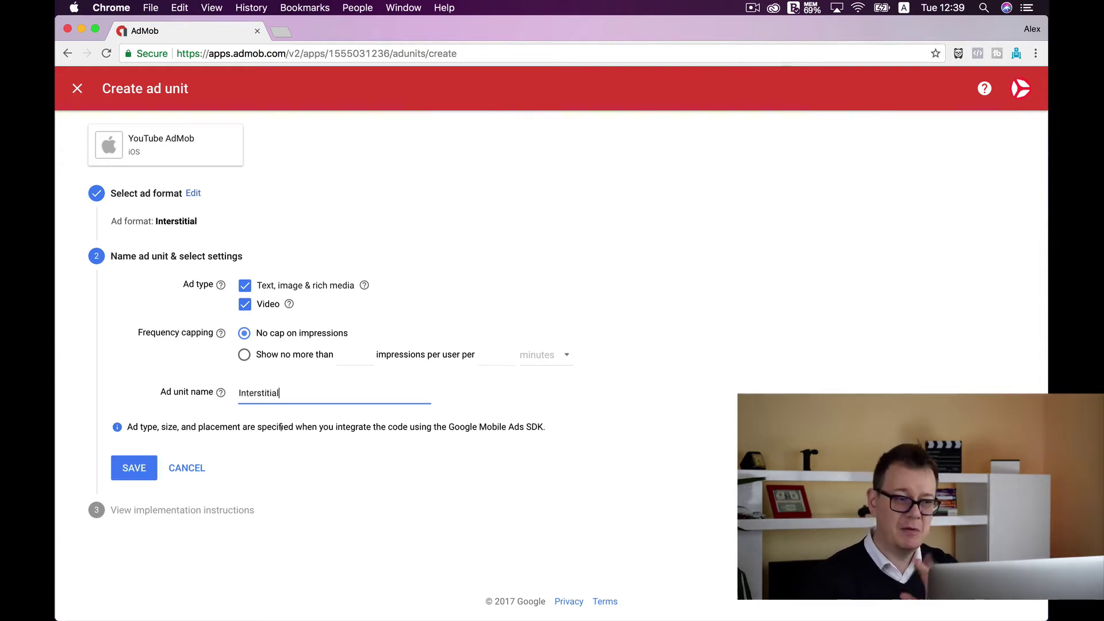
{"action": "left_click", "coordinate": [135, 476]}
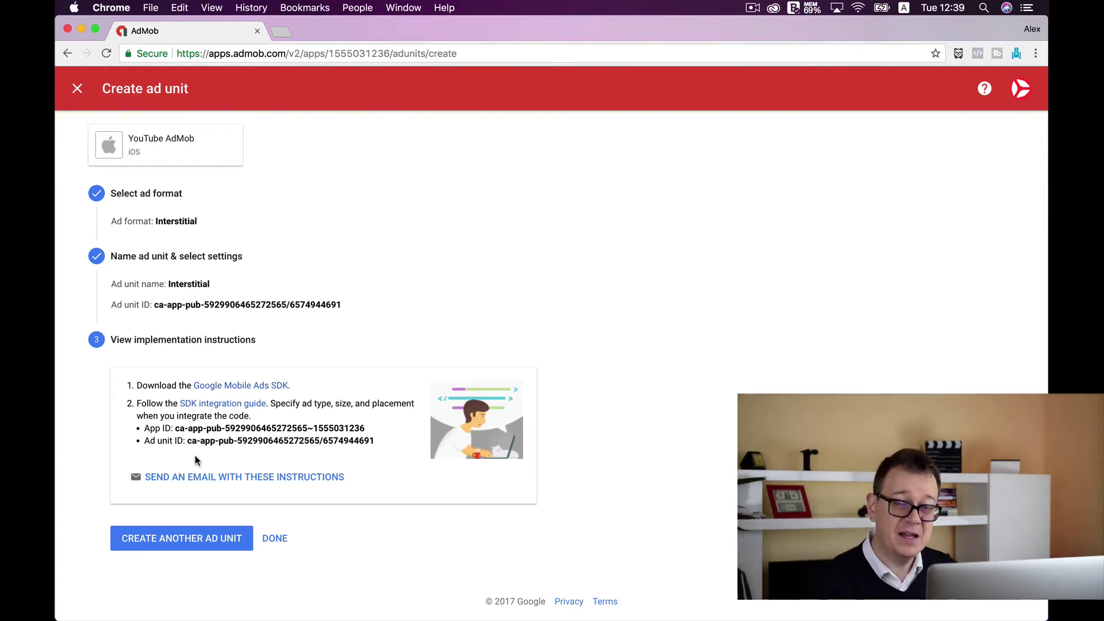
Create and save a Rewarded video ad unit named 'Rewarded Video'.
{"action": "left_click", "coordinate": [160, 539]}
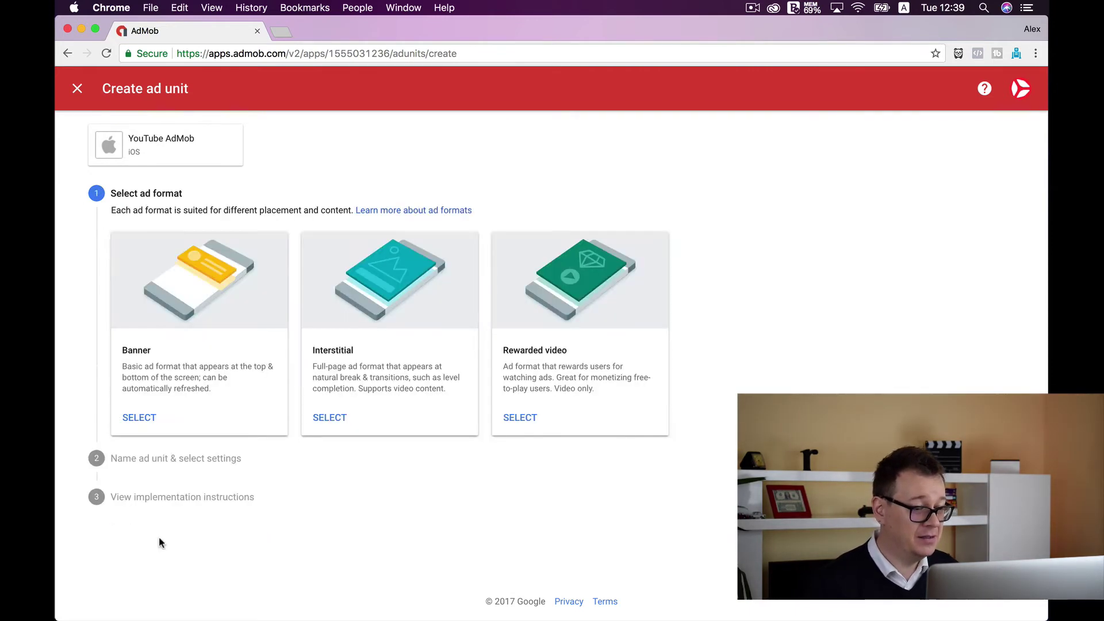
{"action": "left_click", "coordinate": [520, 418]}
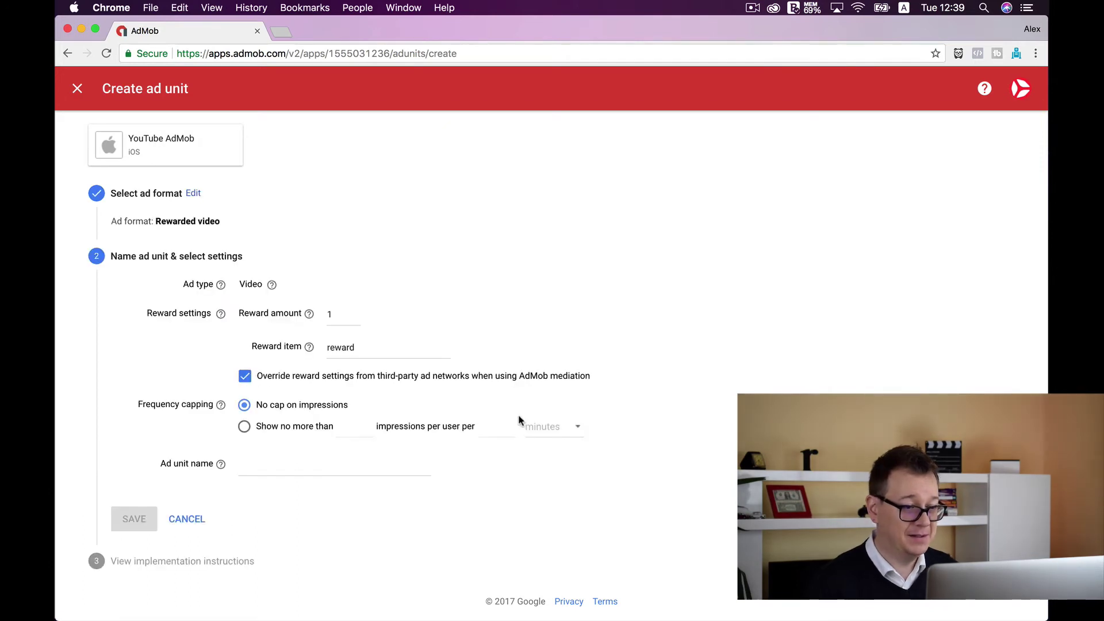
{"action": "left_click", "coordinate": [260, 463]}
{"action": "type", "text": "Rewarded Video"}
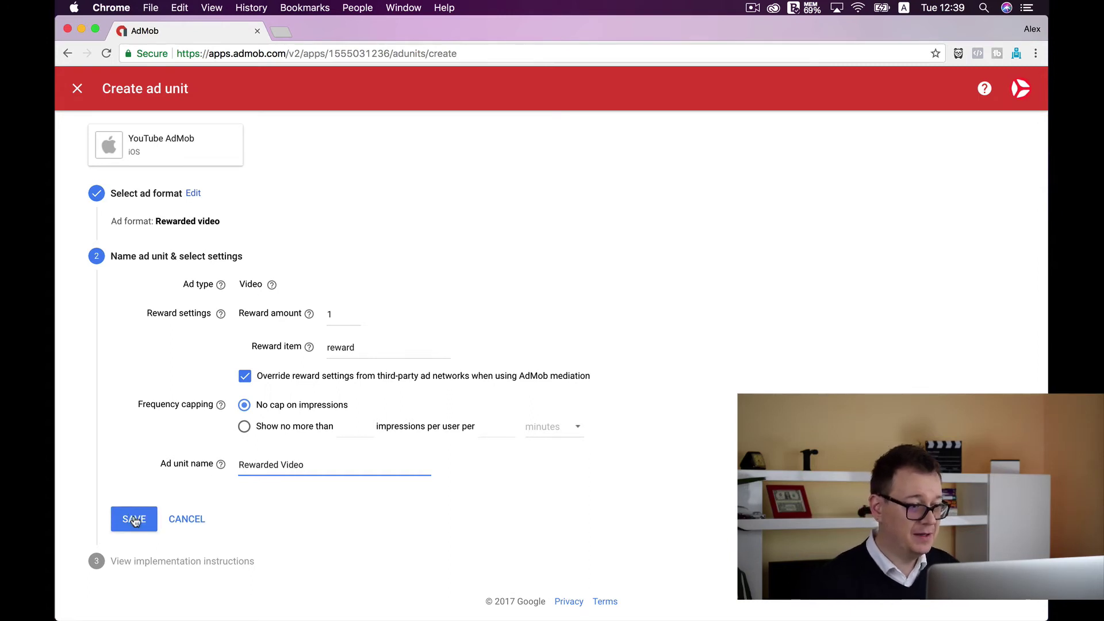
{"action": "left_click", "coordinate": [135, 520]}
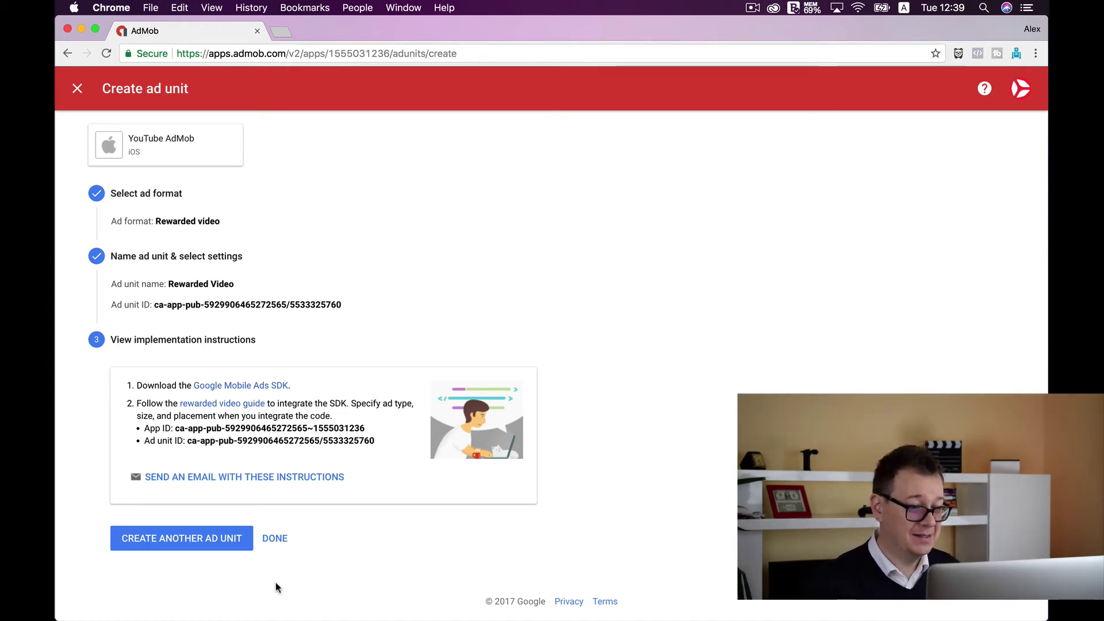
{"action": "left_click", "coordinate": [275, 537]}
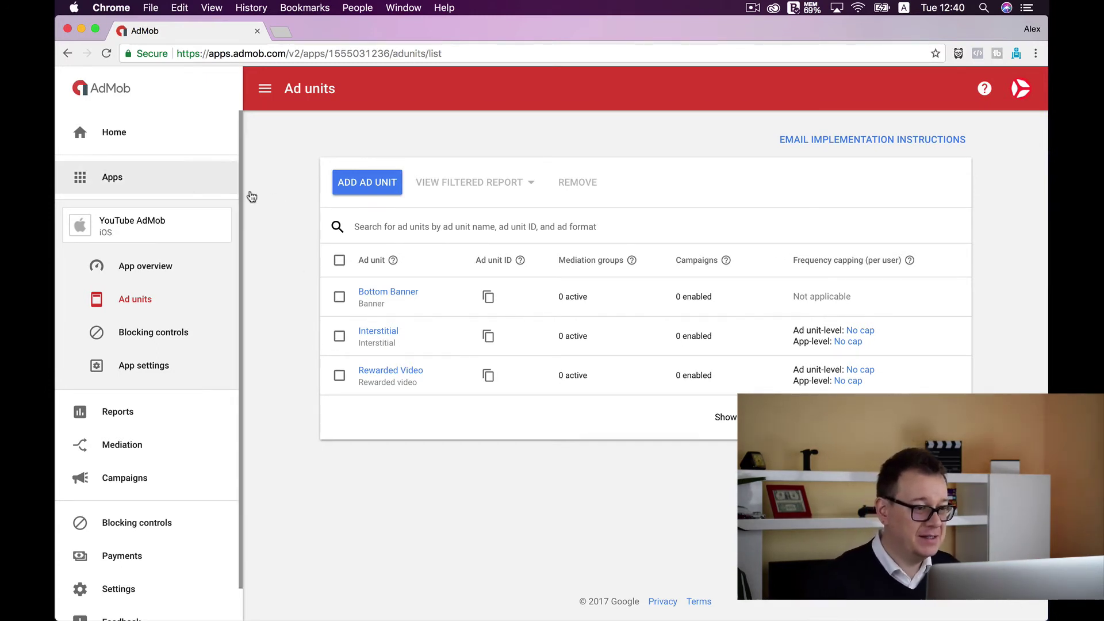
Start Firebase linking from App overview and begin entering bundle ID com.Rebeloper.YouTubeAdMob.
{"action": "left_click", "coordinate": [150, 271]}
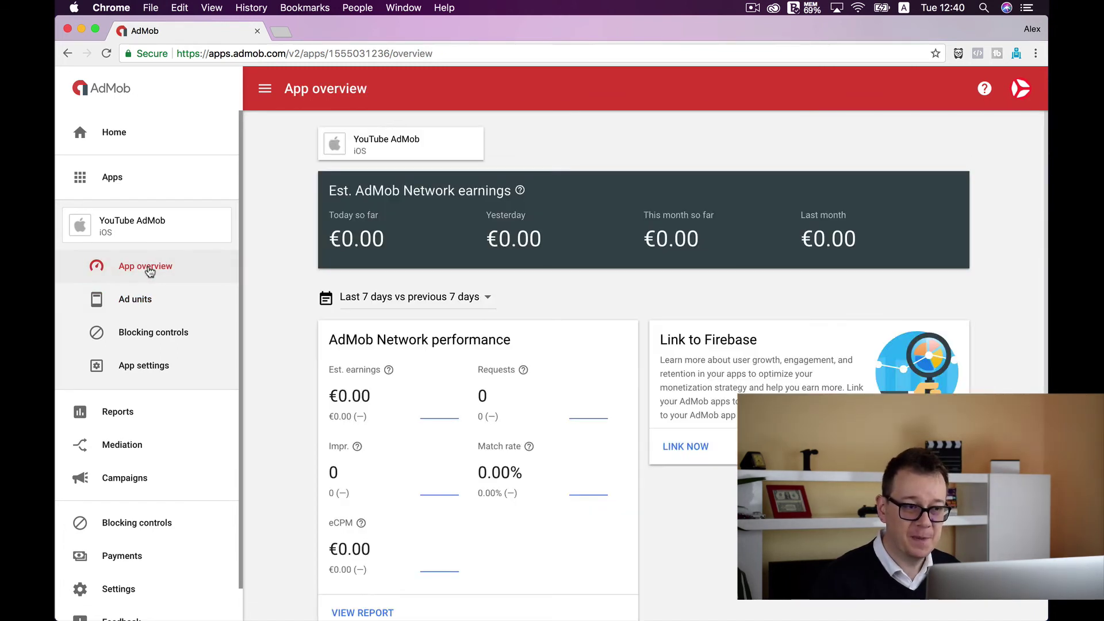
{"action": "scroll", "coordinate": [518, 345], "scroll_direction": "down", "scroll_amount": 1}
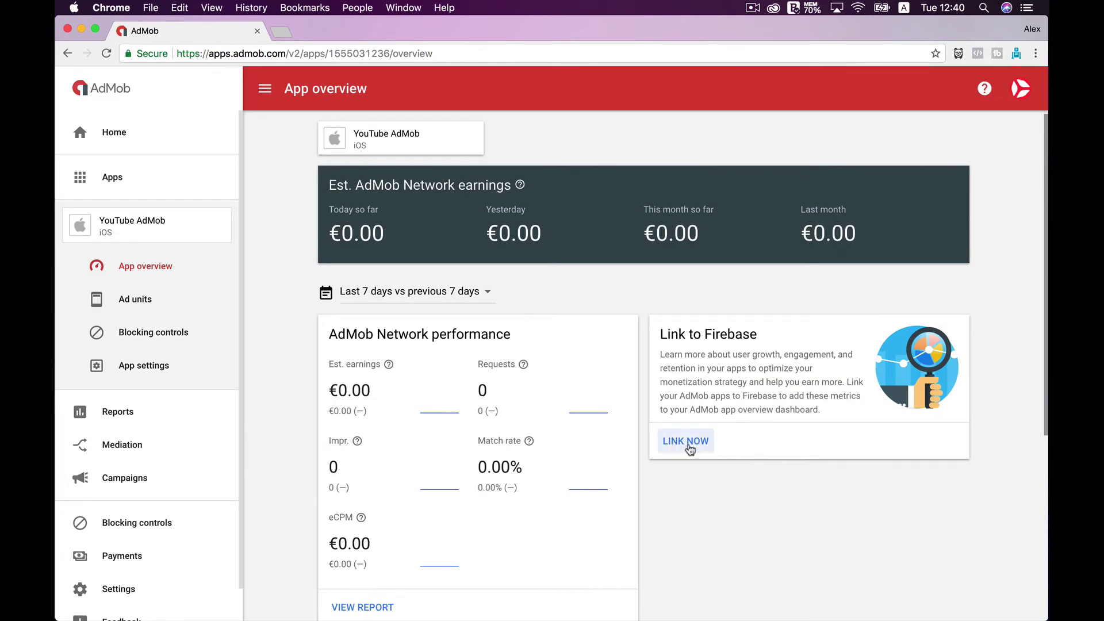
{"action": "left_click", "coordinate": [688, 443]}
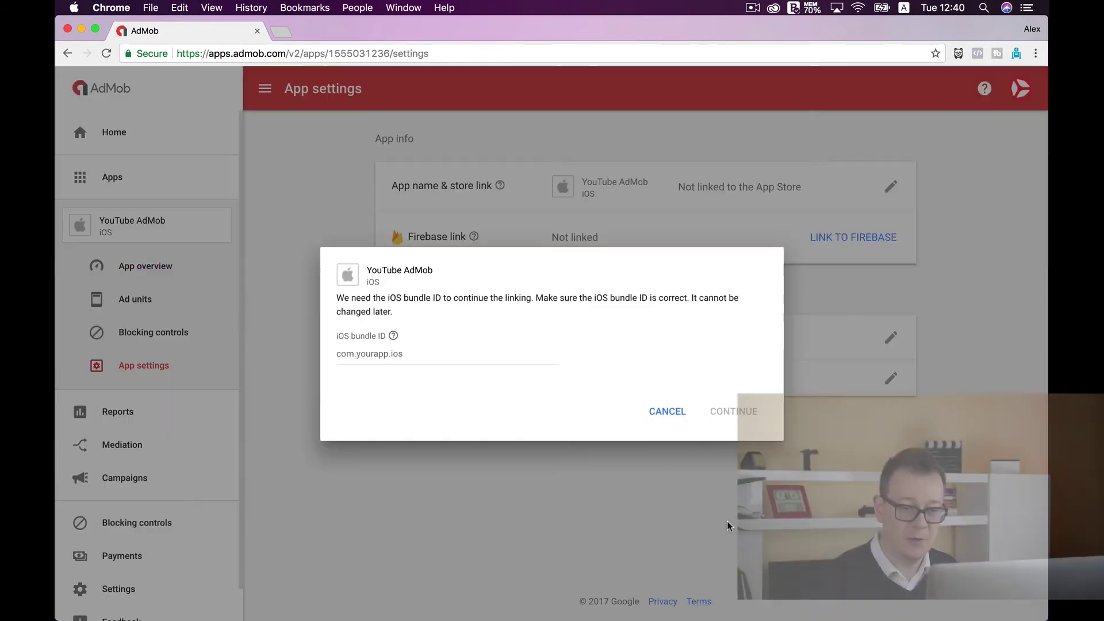
{"action": "left_click", "coordinate": [422, 350]}
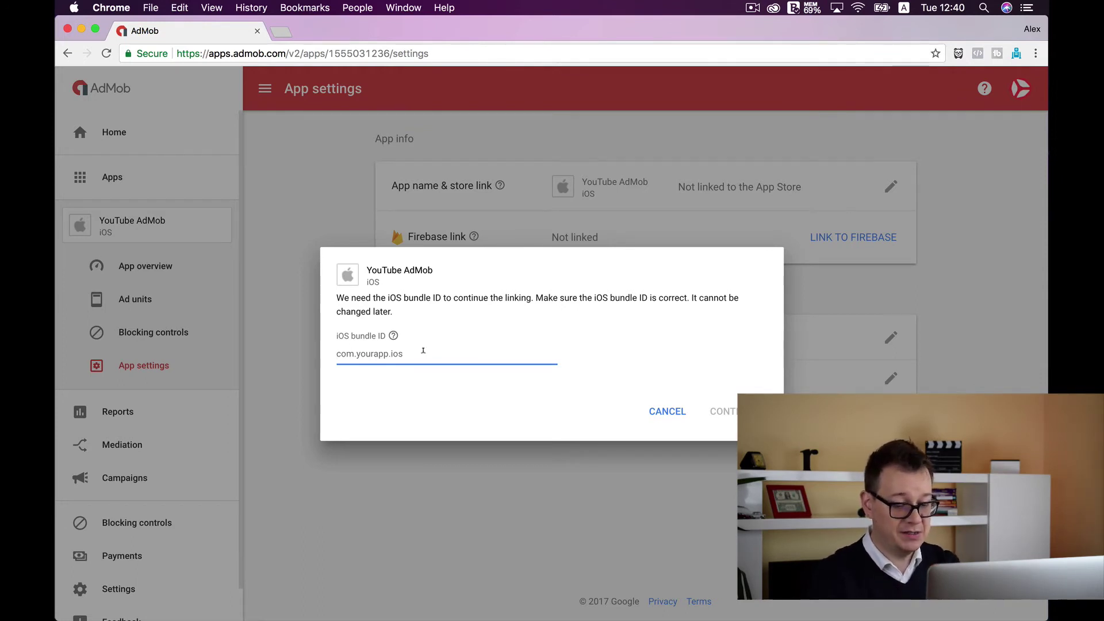
{"action": "type", "text": "com.Rebeloper."}
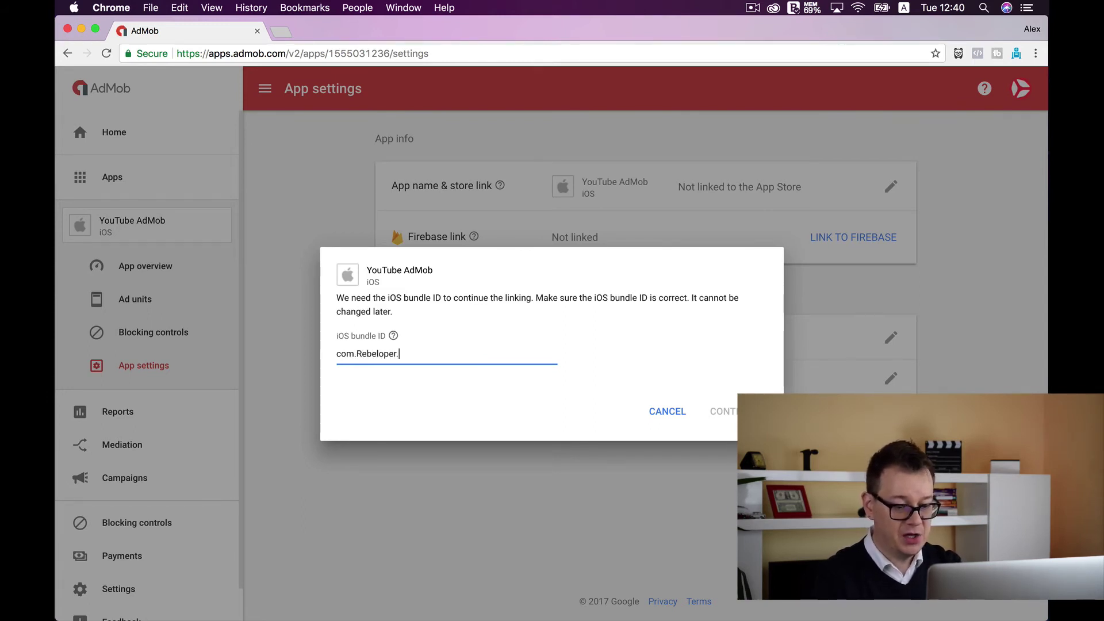
{"action": "type", "text": "YouTubeAdMob"}
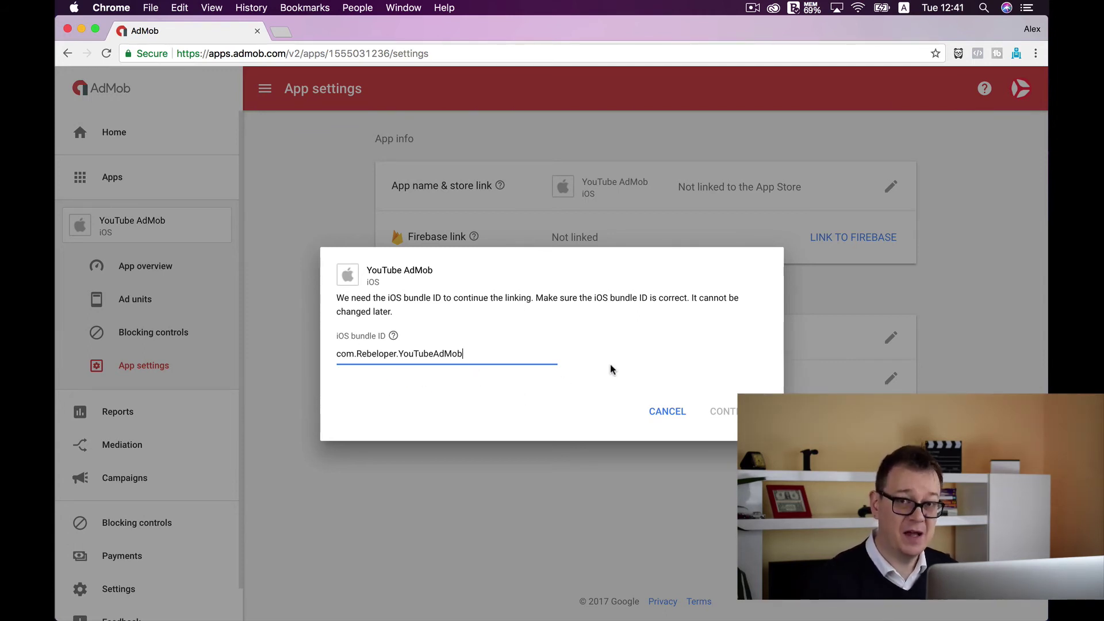
Confirm the bundle ID and request a new Firebase project named 'YouTube AdMob'.
{"action": "left_click", "coordinate": [502, 399]}
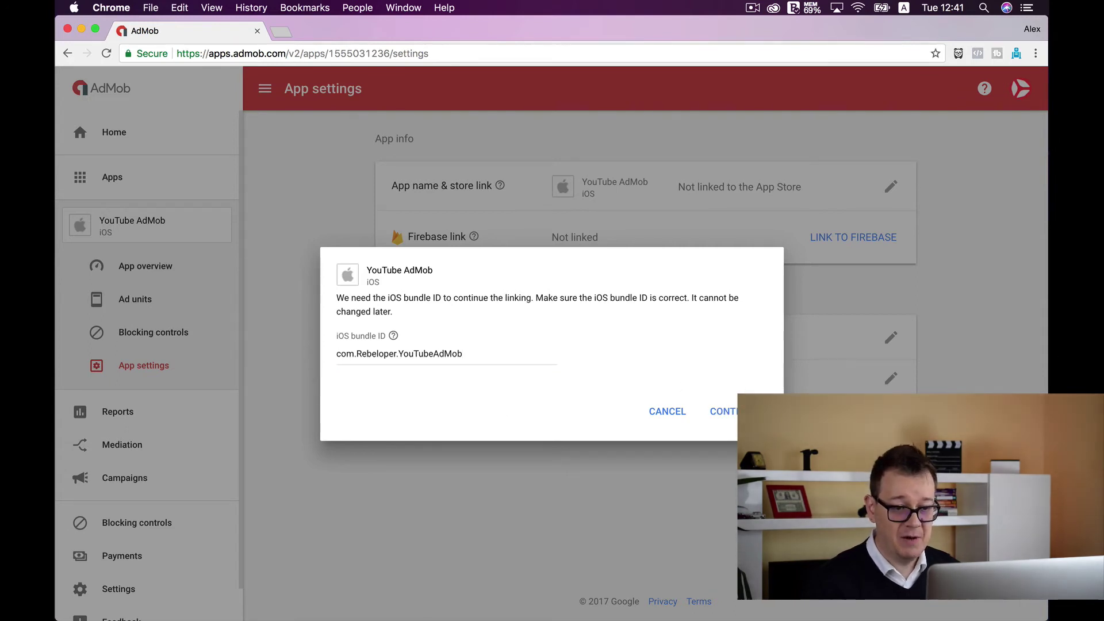
{"action": "left_click", "coordinate": [729, 412]}
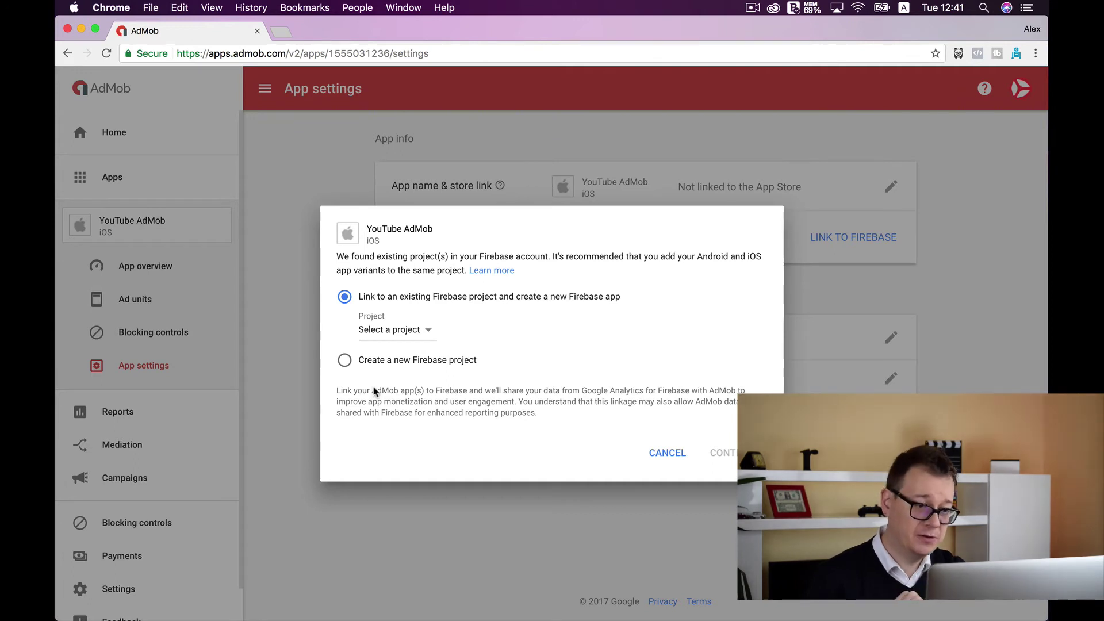
{"action": "left_click", "coordinate": [345, 366]}
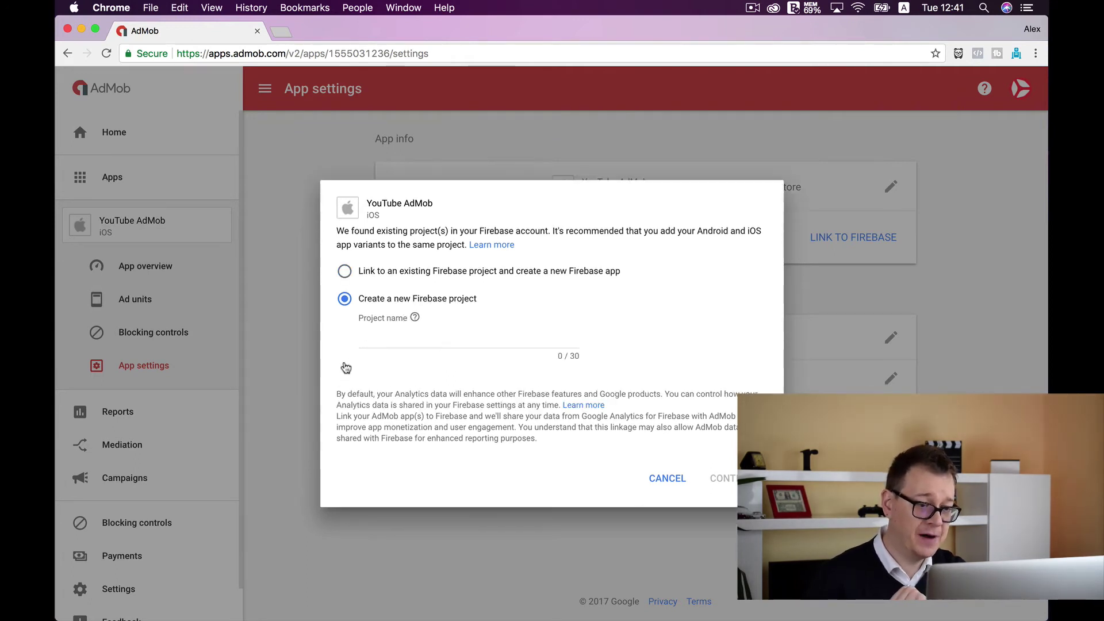
{"action": "left_click", "coordinate": [393, 344]}
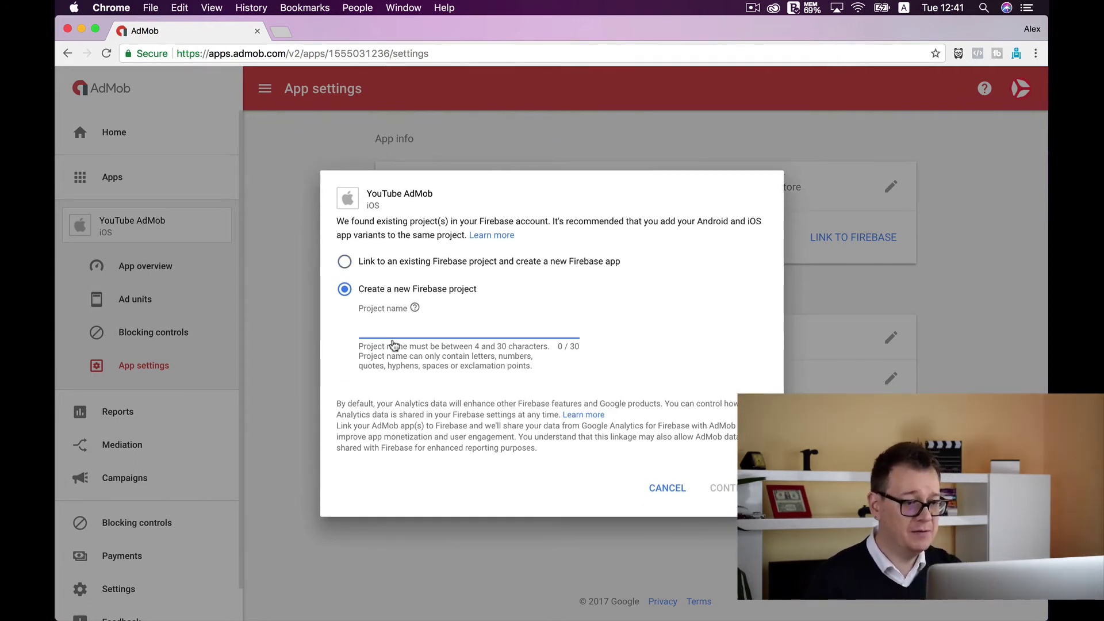
{"action": "type", "text": "YouTube AdMob"}
{"action": "left_click", "coordinate": [592, 494]}
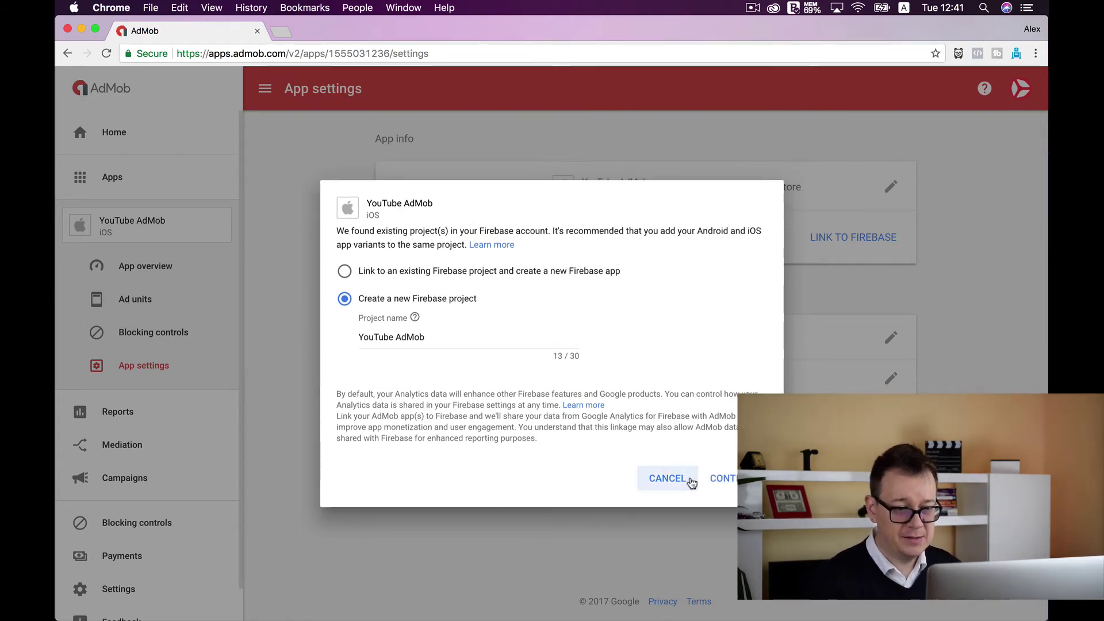
{"action": "left_click", "coordinate": [720, 479]}
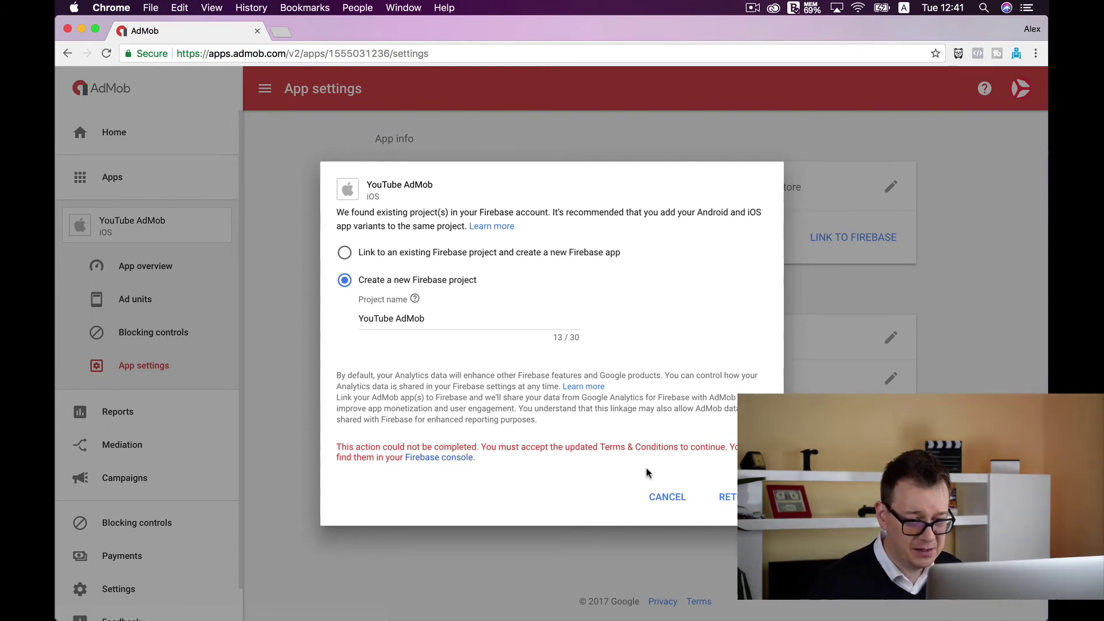
Open the Firebase console in a new browser tab and accept its updated terms.
{"action": "right_click", "coordinate": [446, 464]}
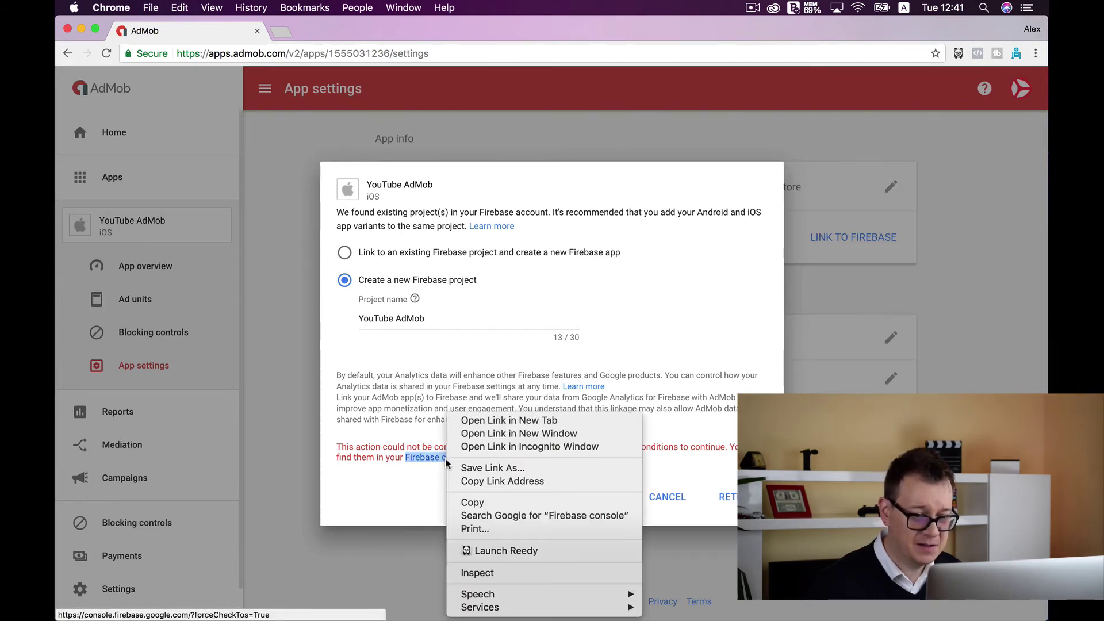
{"action": "left_click", "coordinate": [494, 420]}
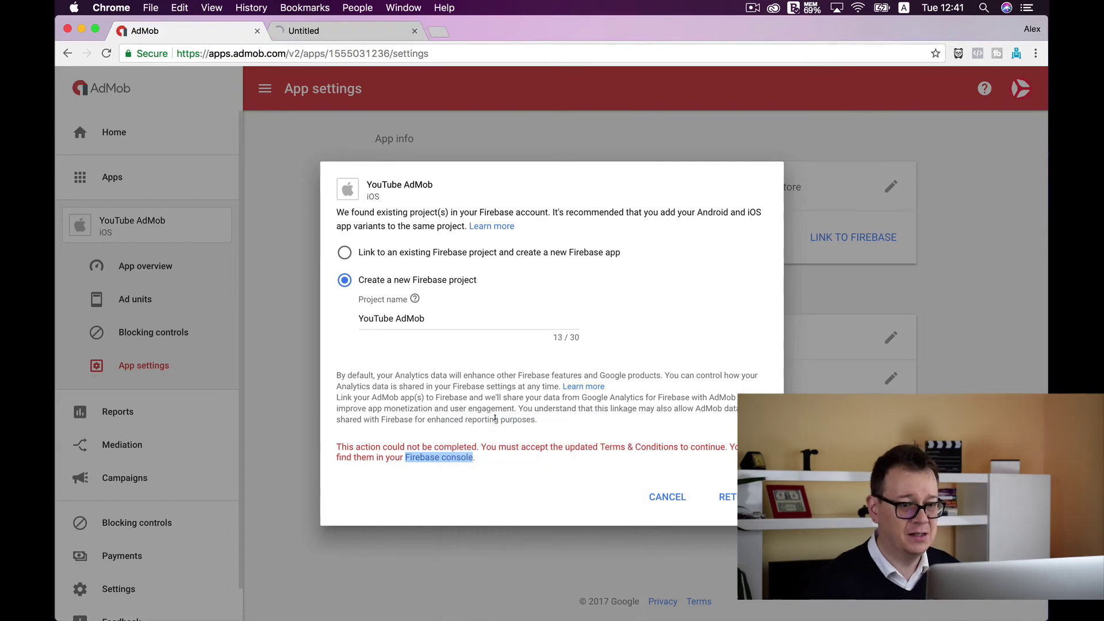
{"action": "key", "text": "ctrl+Tab"}
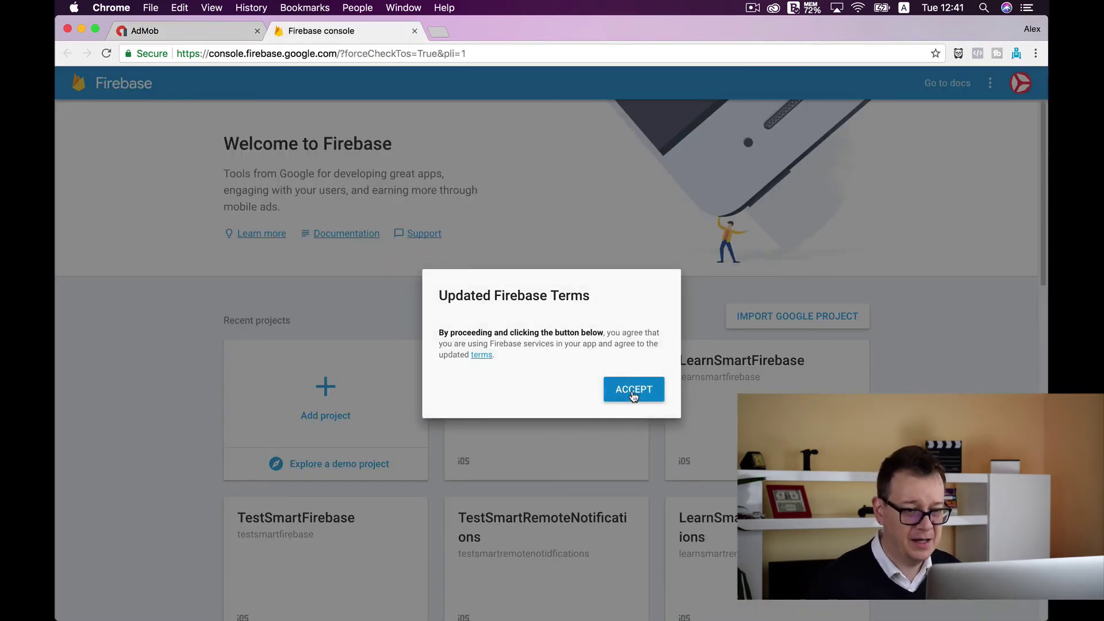
{"action": "left_click", "coordinate": [634, 392]}
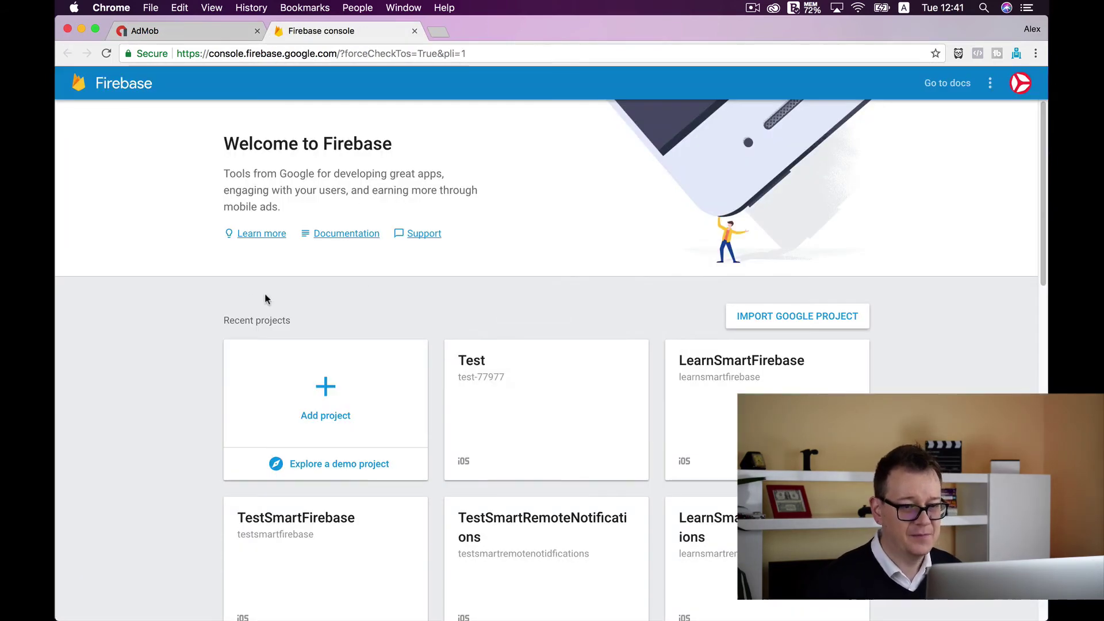
Back in AdMob's linking dialog, retry linking YouTube AdMob to the new Firebase project.
{"action": "left_click", "coordinate": [217, 32]}
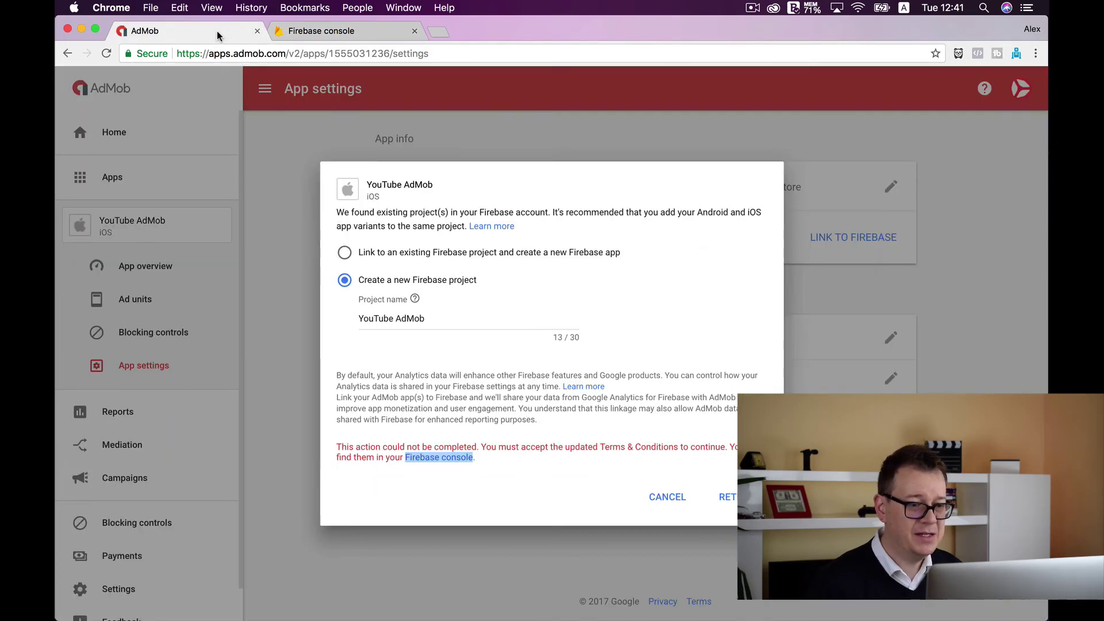
{"action": "left_click", "coordinate": [528, 480]}
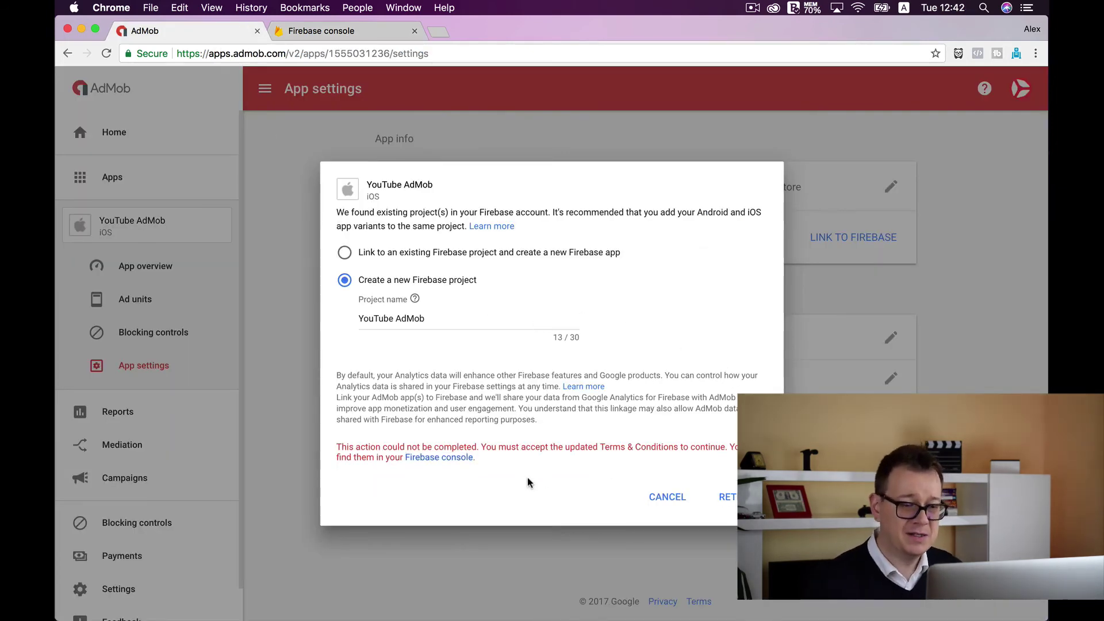
{"action": "left_click", "coordinate": [727, 497]}
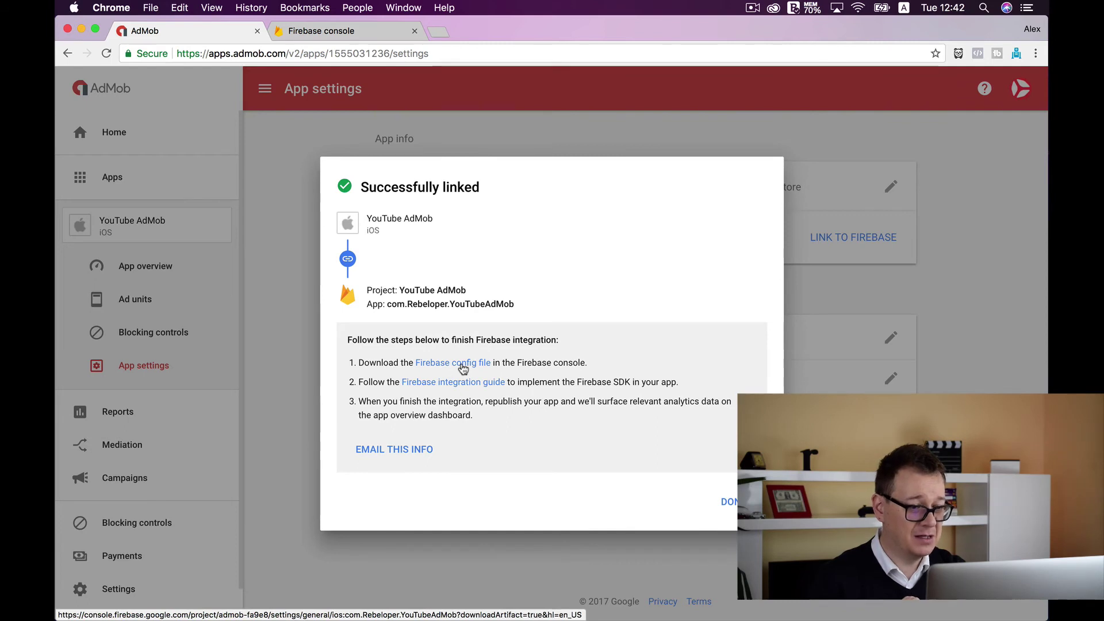
Download GoogleService-Info.plist from Firebase settings and return to the AdMob tab.
{"action": "left_click", "coordinate": [457, 369]}
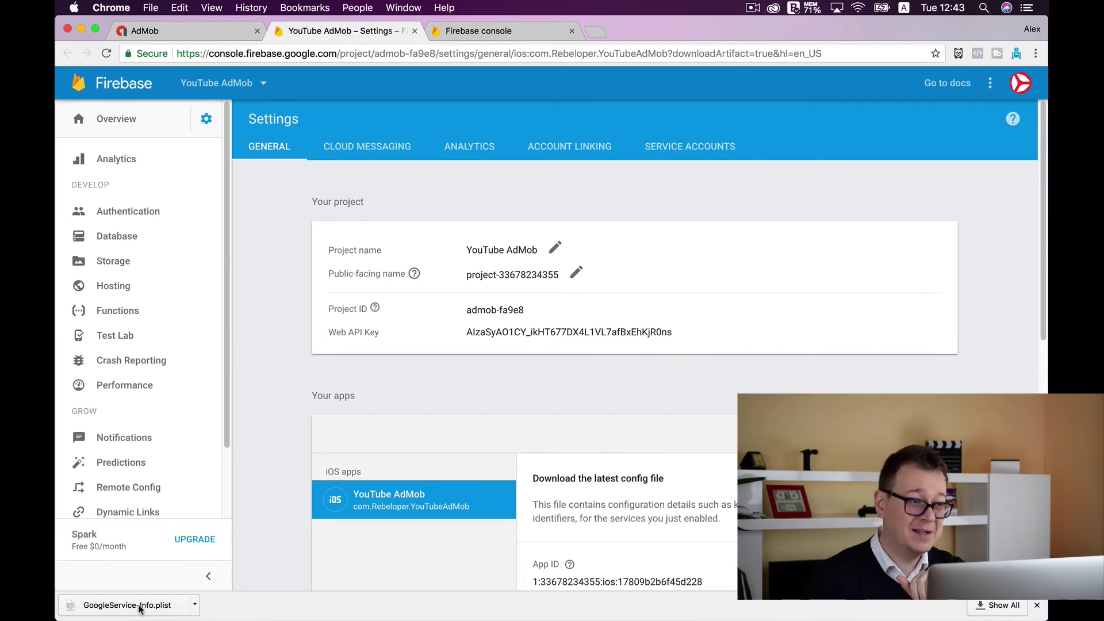
{"action": "left_click", "coordinate": [198, 33]}
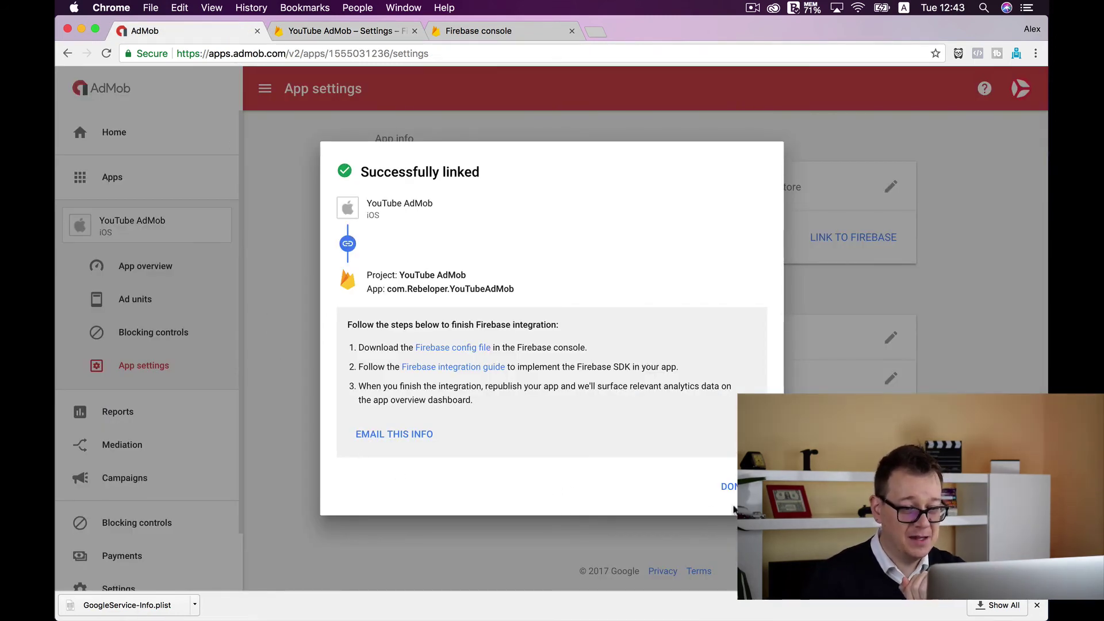
Close the 'Successfully linked' dialog and go to YouTube AdMob's Ad units list.
{"action": "left_click", "coordinate": [731, 488]}
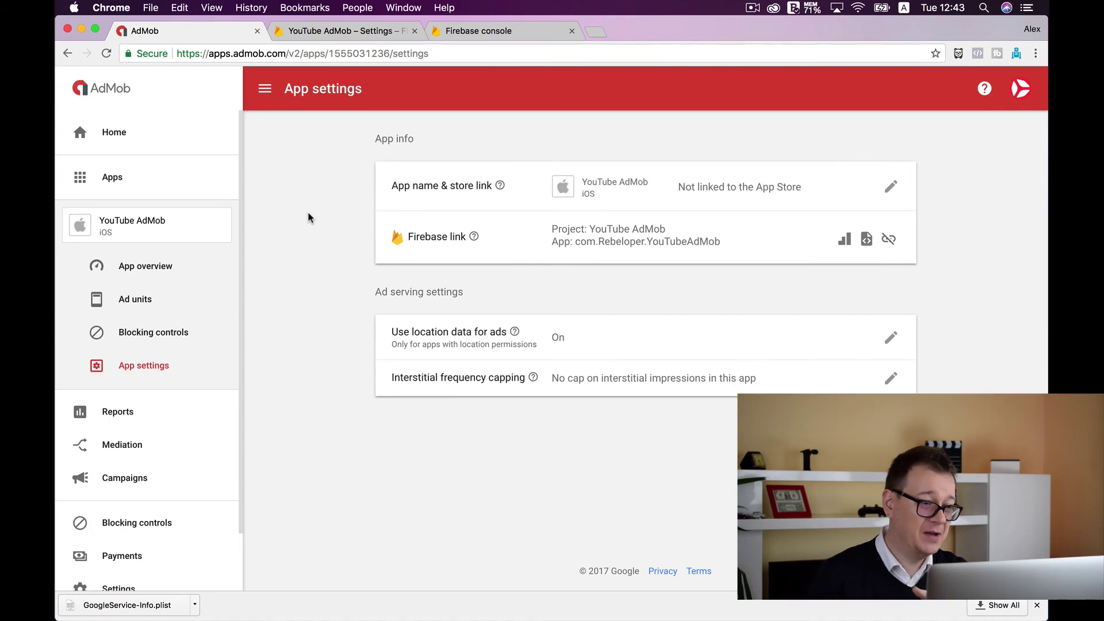
{"action": "left_click", "coordinate": [141, 299]}
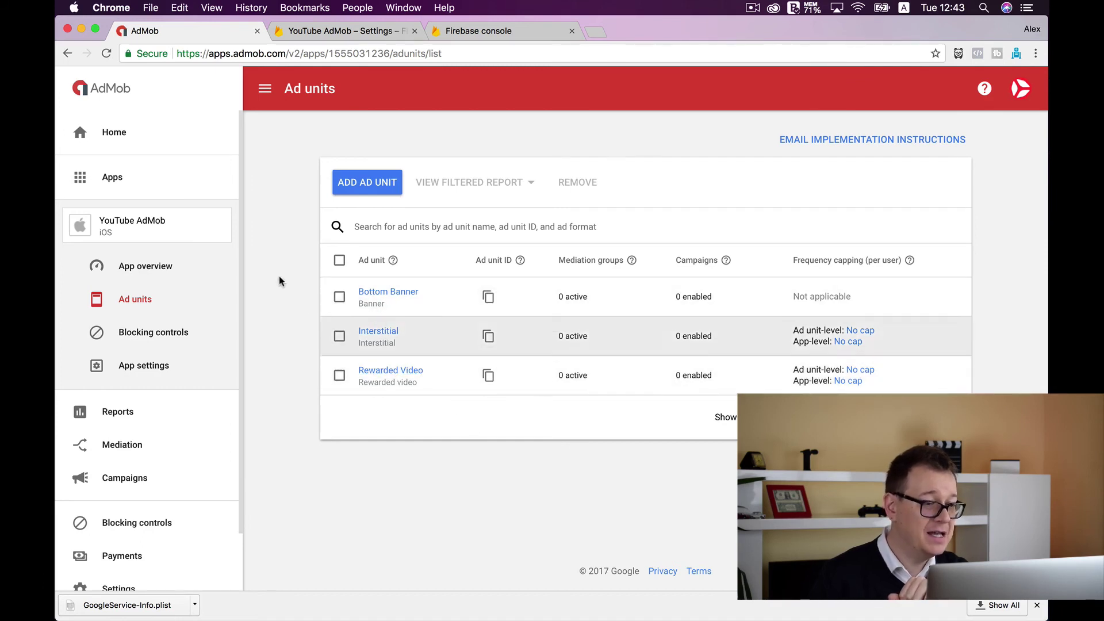
Open the full apps list via Apps and View All Apps to find YouTube AdMob.
{"action": "left_click", "coordinate": [84, 183]}
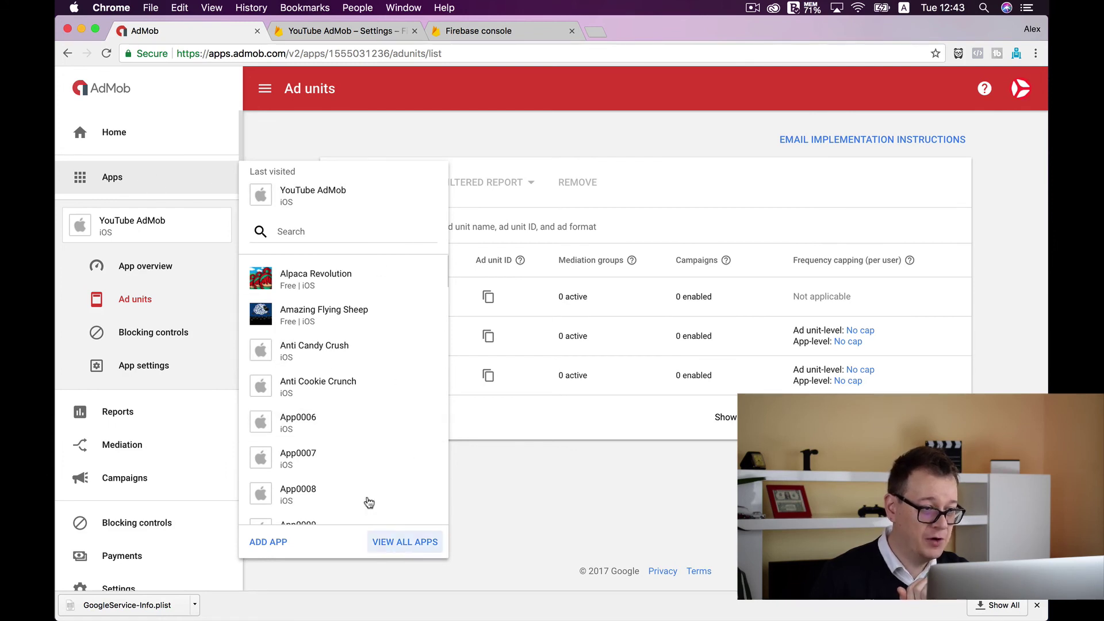
{"action": "left_click", "coordinate": [403, 543]}
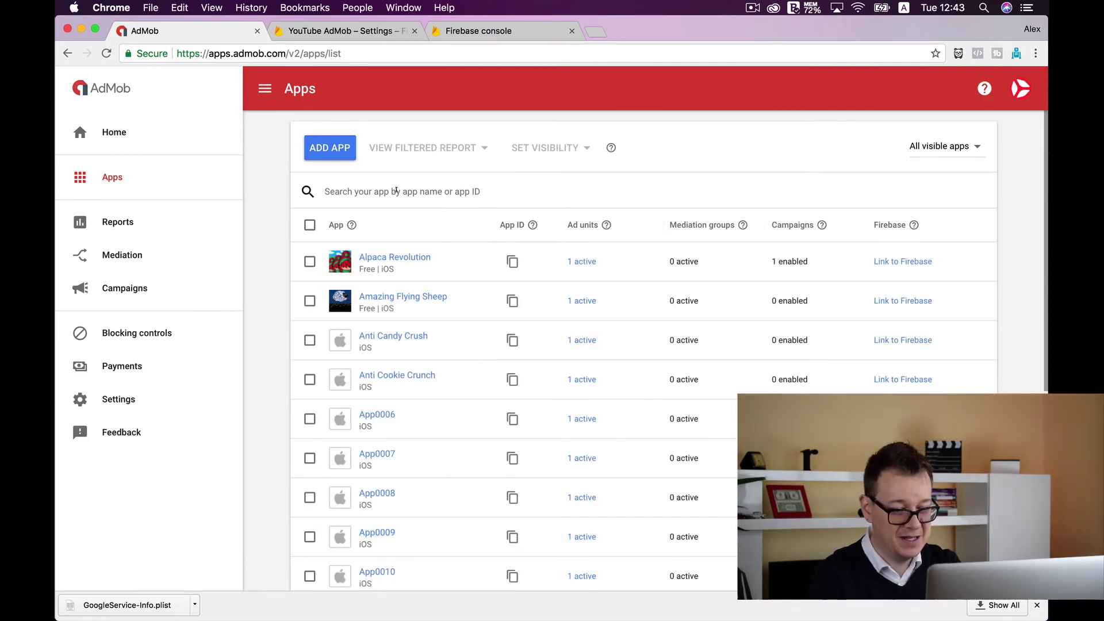
{"action": "type", "text": "Yout"}
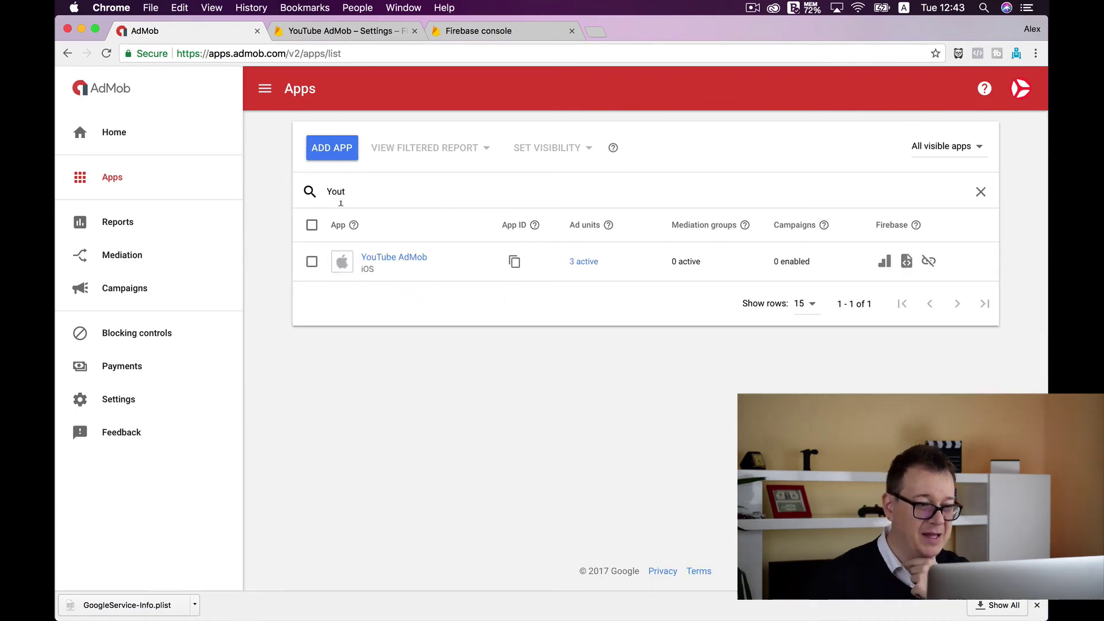